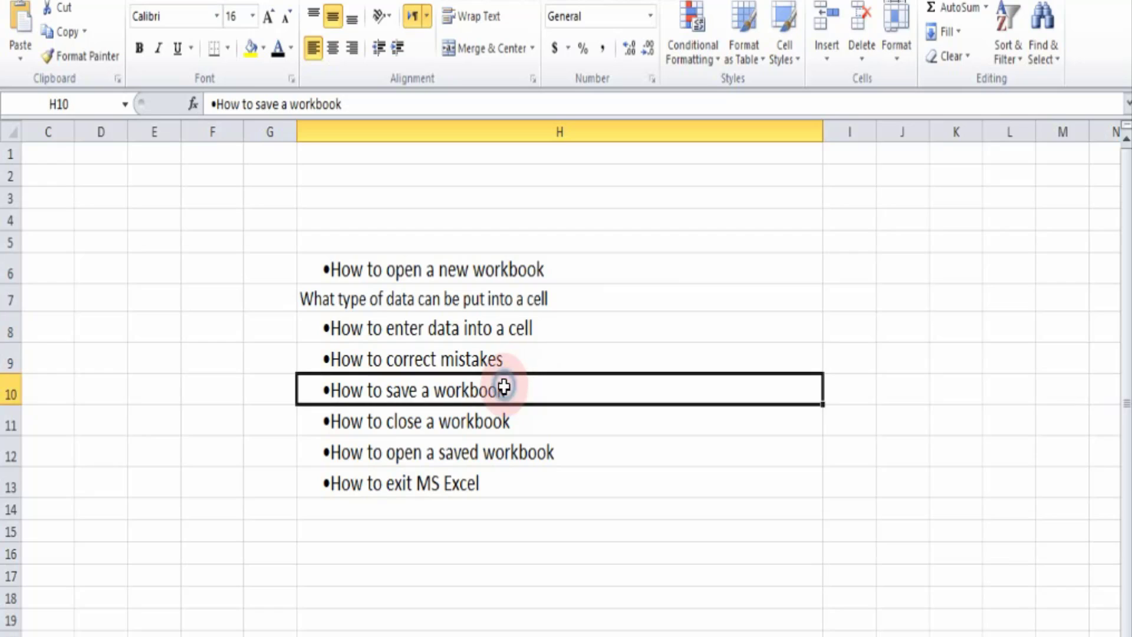
left_click(496, 451)
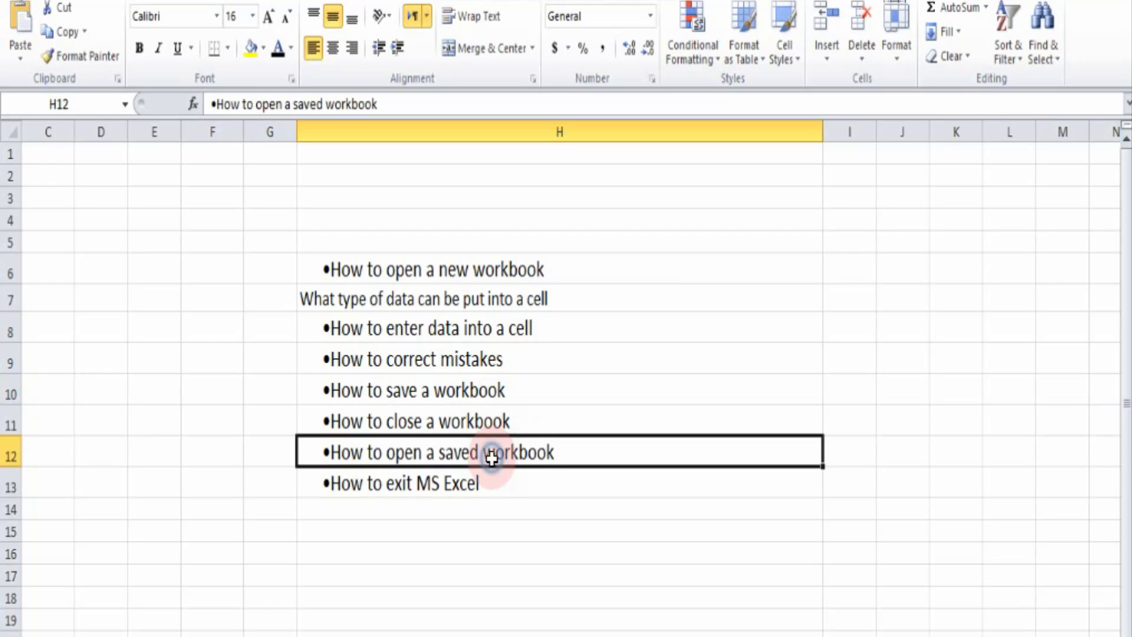
left_click(341, 419)
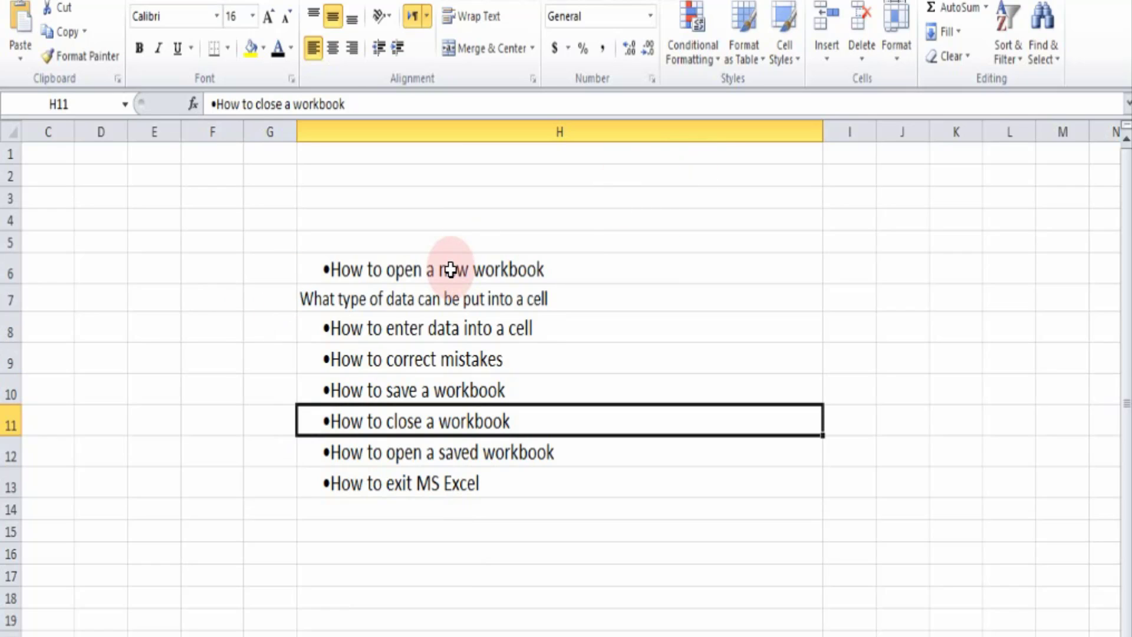
- Create a new blank workbook from the available templates
left_click(28, 1)
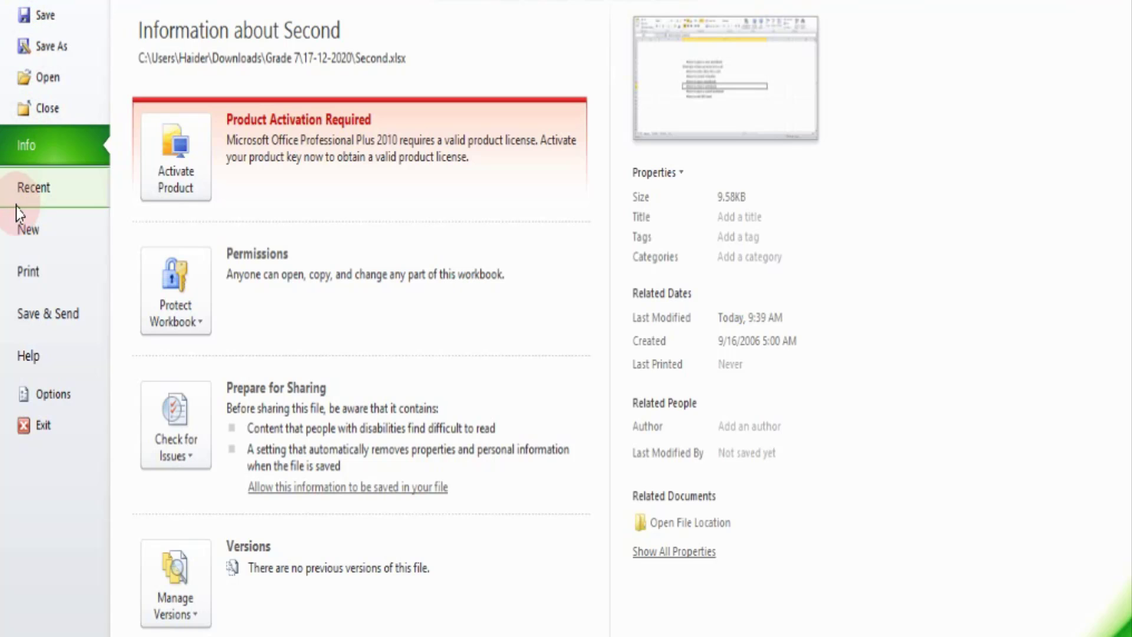
left_click(25, 227)
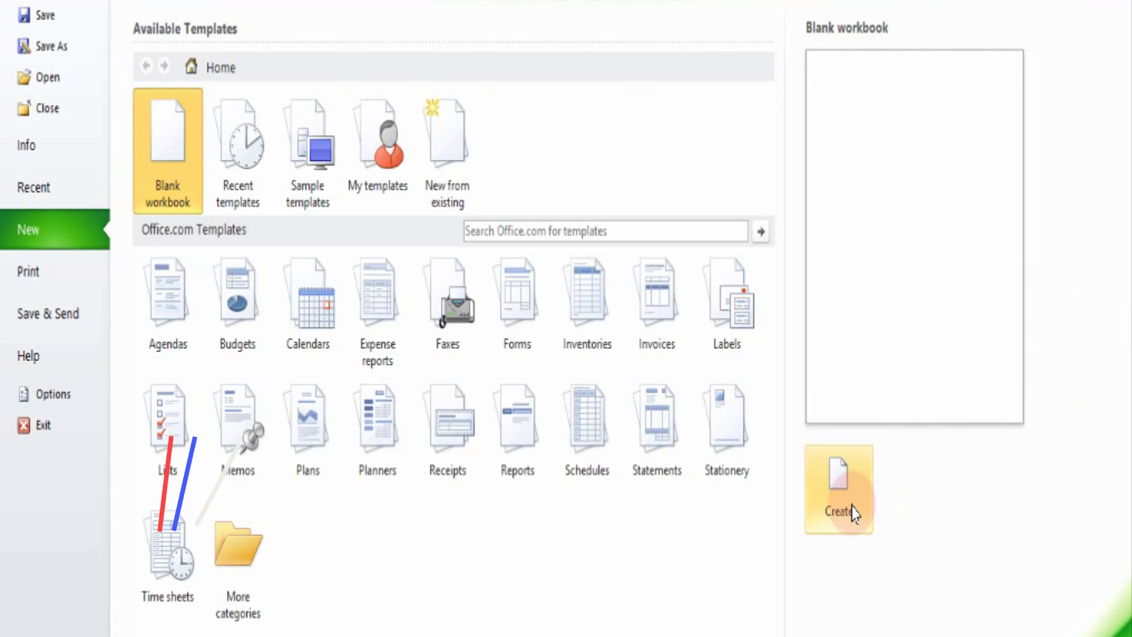
left_click(837, 475)
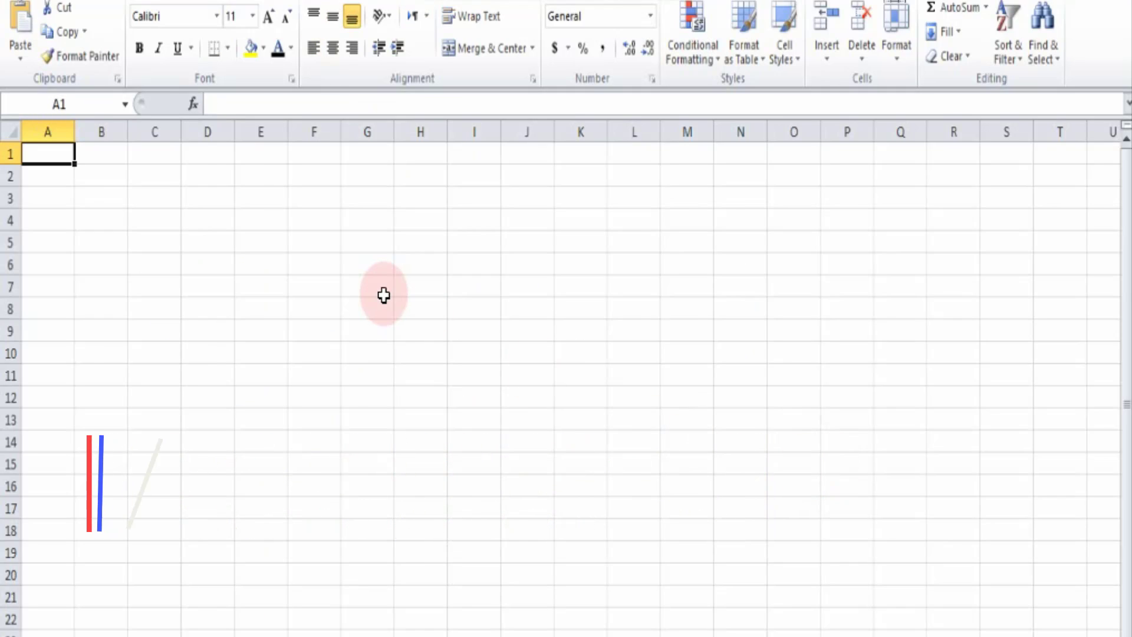
- View the templates available for a new workbook and return to the blank sheet
key("alt+f")
left_click(25, 228)
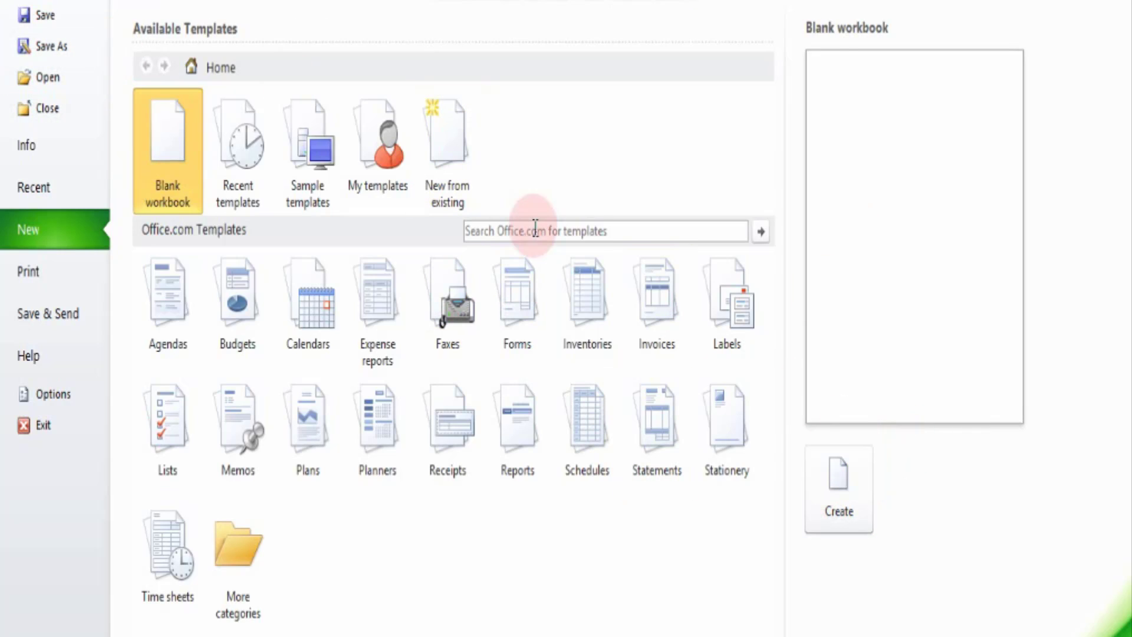
left_click(24, 1)
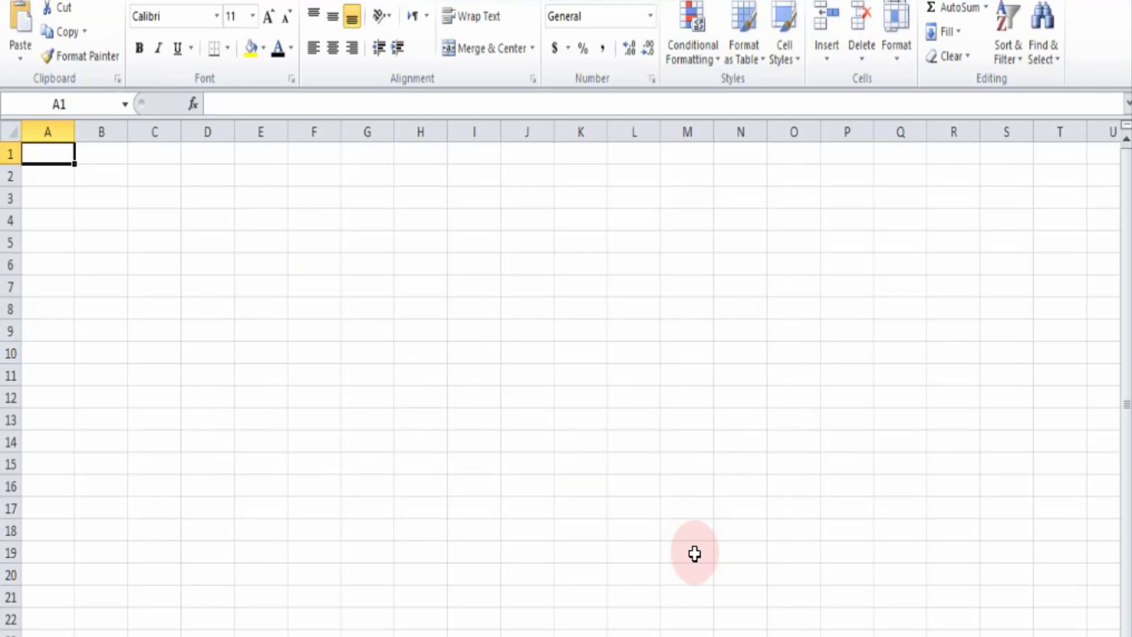
- Switch back to the workbook Second and select the topic "What type of data can be put into a cell" in H7
left_click(635, 635)
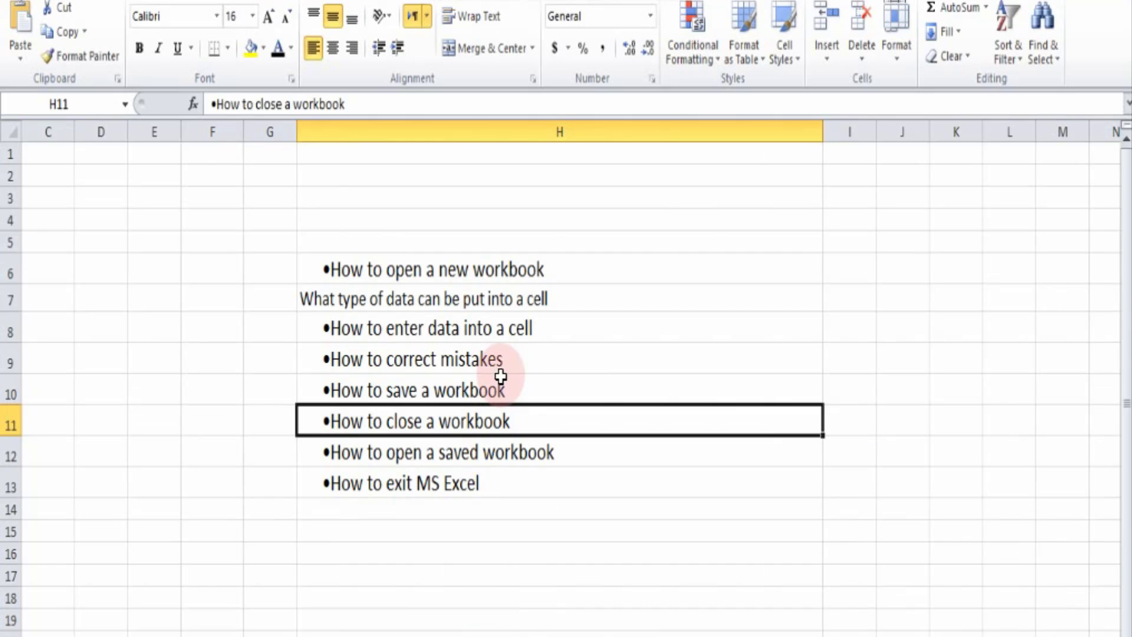
left_click(479, 299)
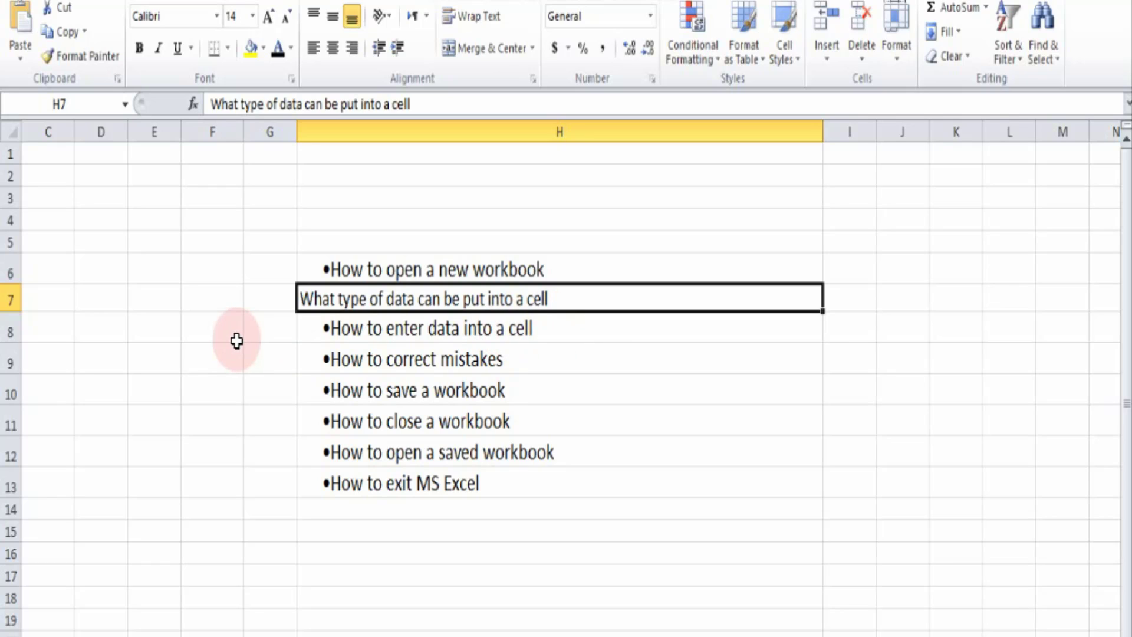
- Select cell G4 and move the active cell one cell at a time around the topic list, ending at F9
left_click(266, 215)
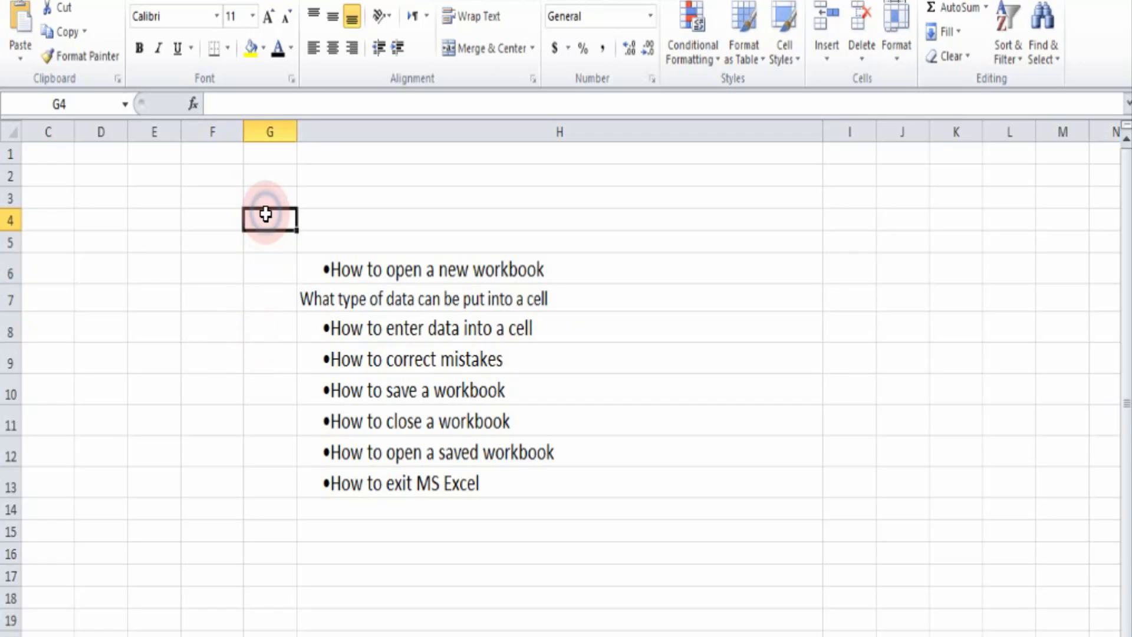
key("Right")
key("Right")
key("Right")
key("Down")
key("Down")
key("Down")
key("Down")
key("Left")
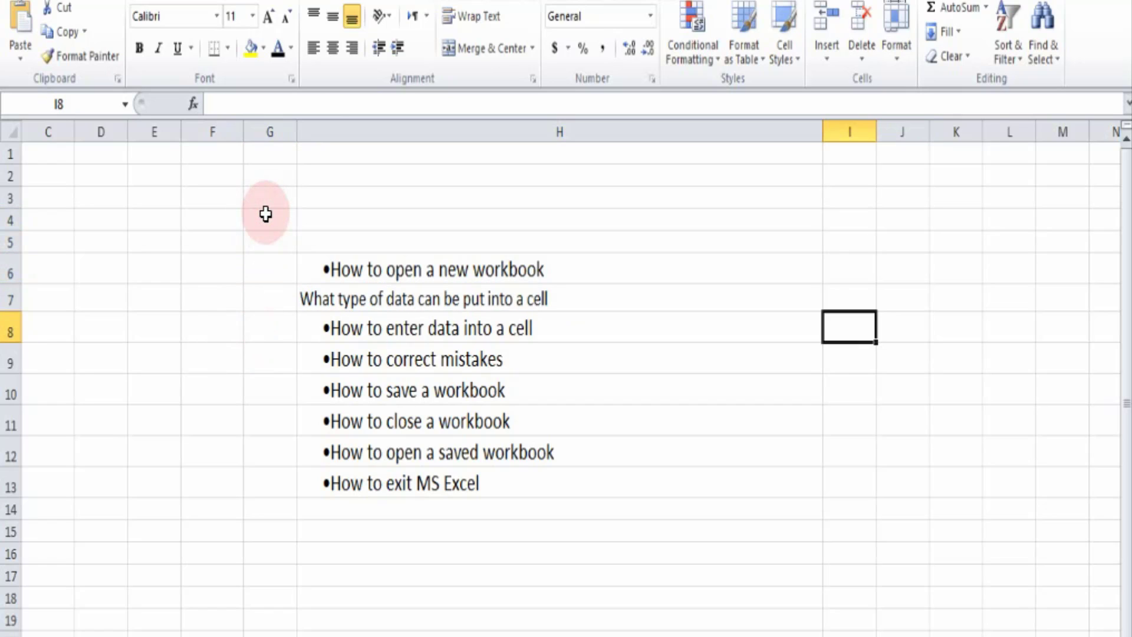
key("Down")
key("Left")
key("Left")
key("Left")
key("Down")
key("Left")
key("Left")
key("Down")
key("Down")
key("Down")
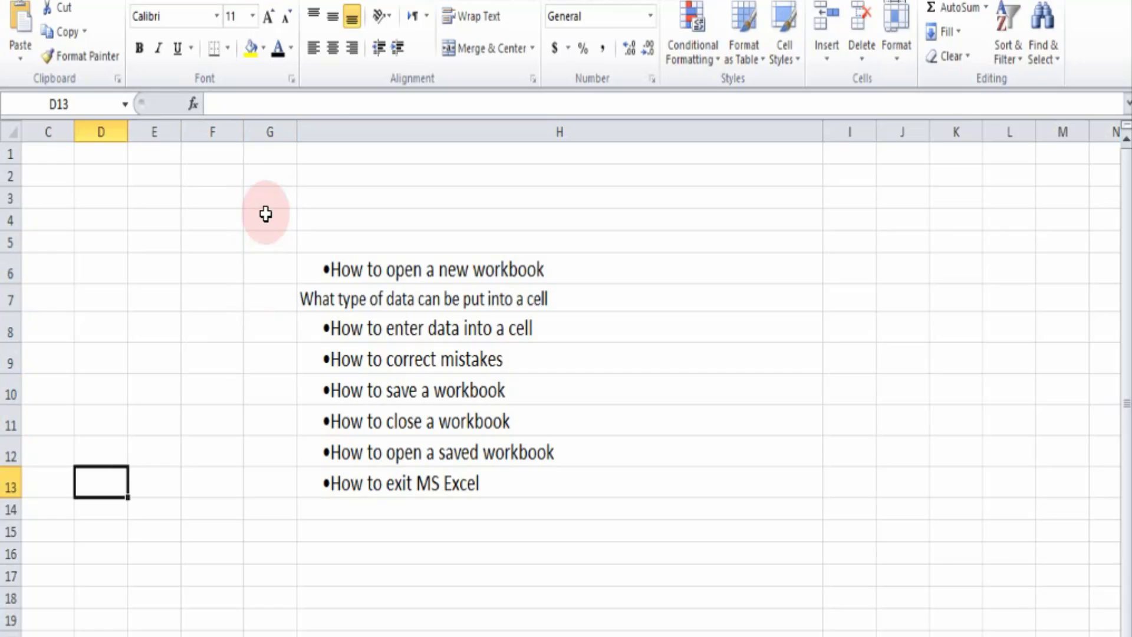
key("Right")
key("Down")
key("Down")
key("Down")
key("Right")
key("Right")
key("Right")
key("Down")
key("Down")
key("Left")
key("Left")
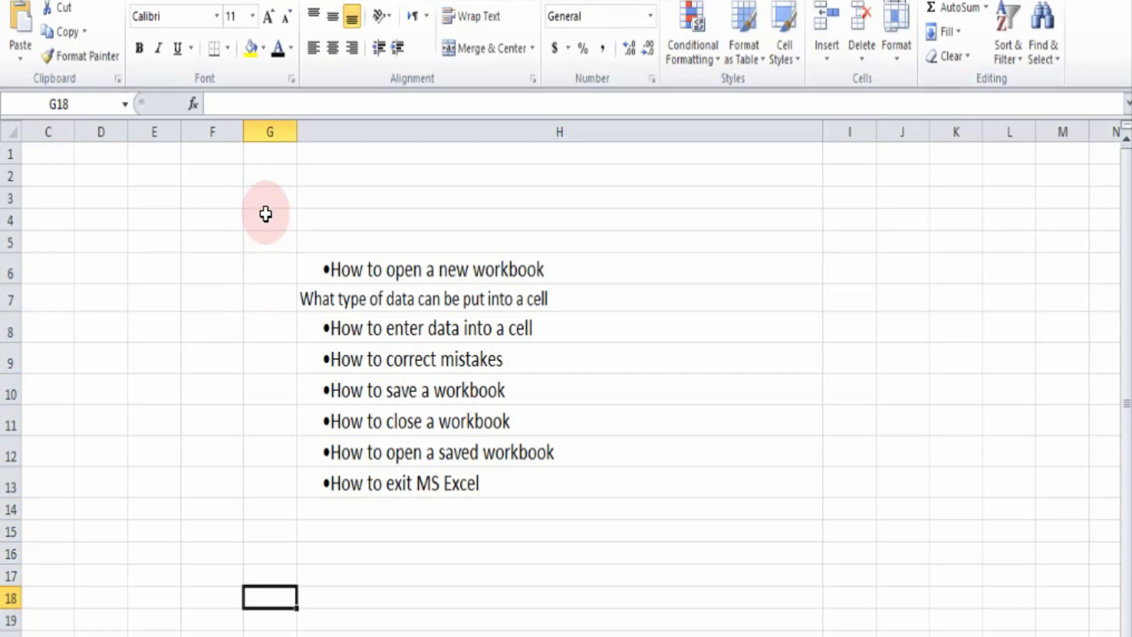
key("Up")
key("Up")
key("Up")
key("Up")
key("Up")
key("Left")
key("Left")
key("Up")
key("Up")
key("Right")
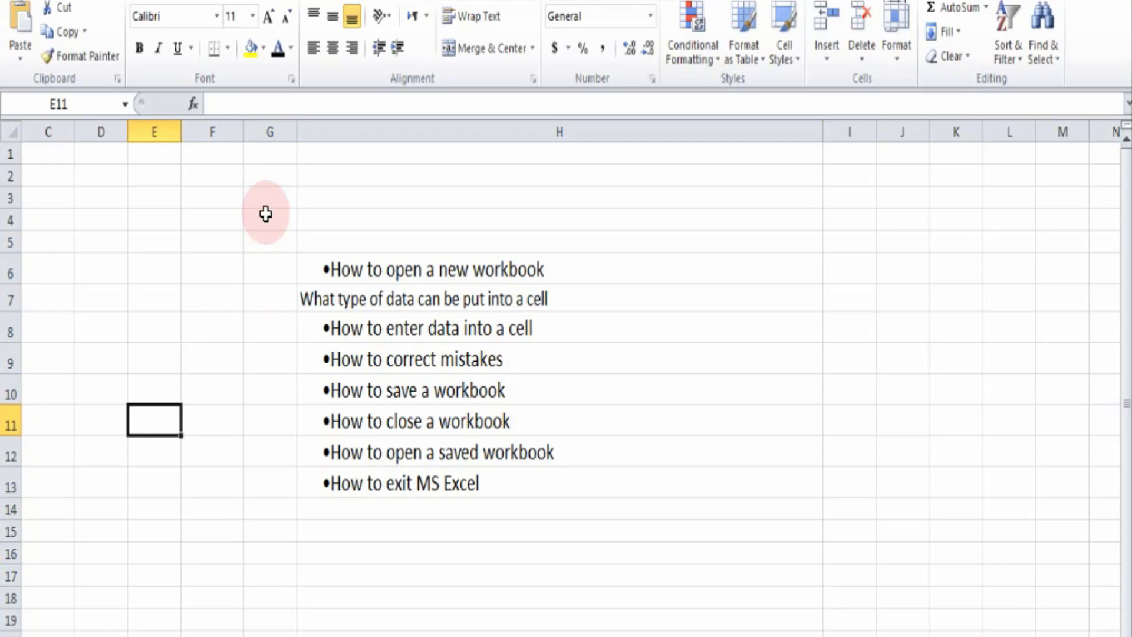
key("Up")
key("Right")
key("Up")
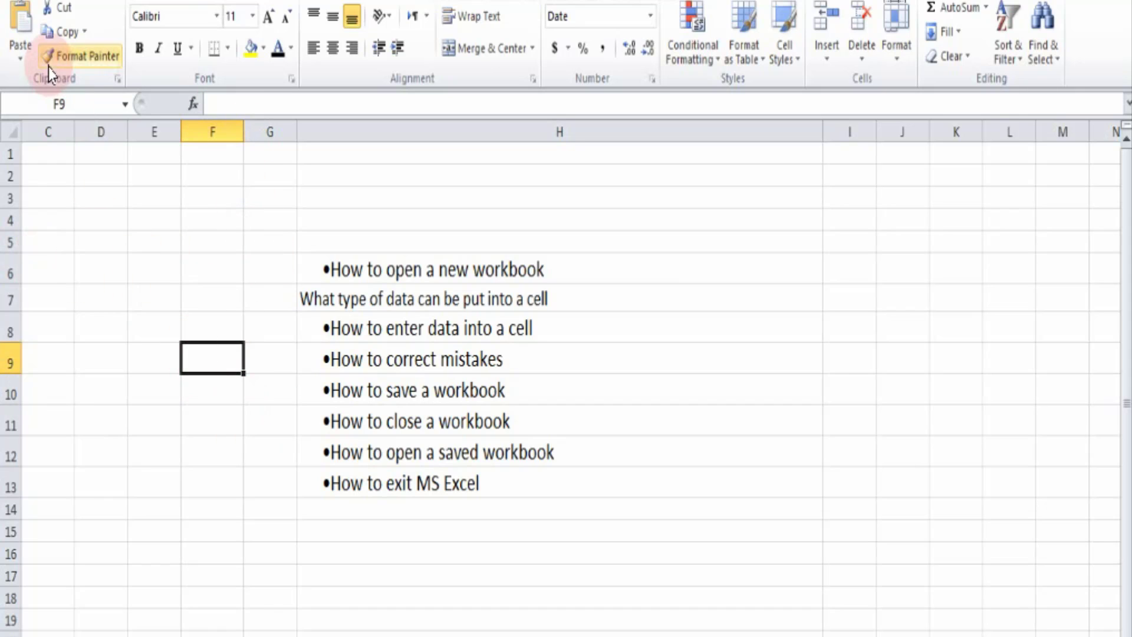
- Show the Name Box reference and the formula bar for cell F9, leaving the cell empty
left_click(58, 104)
left_click(59, 104)
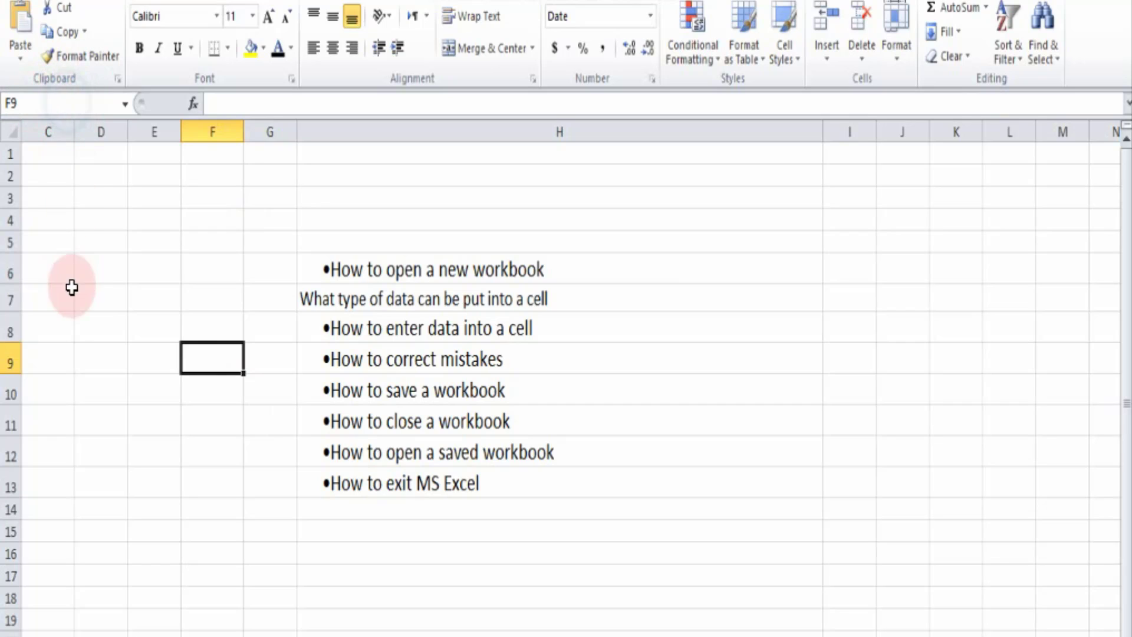
left_click(213, 360)
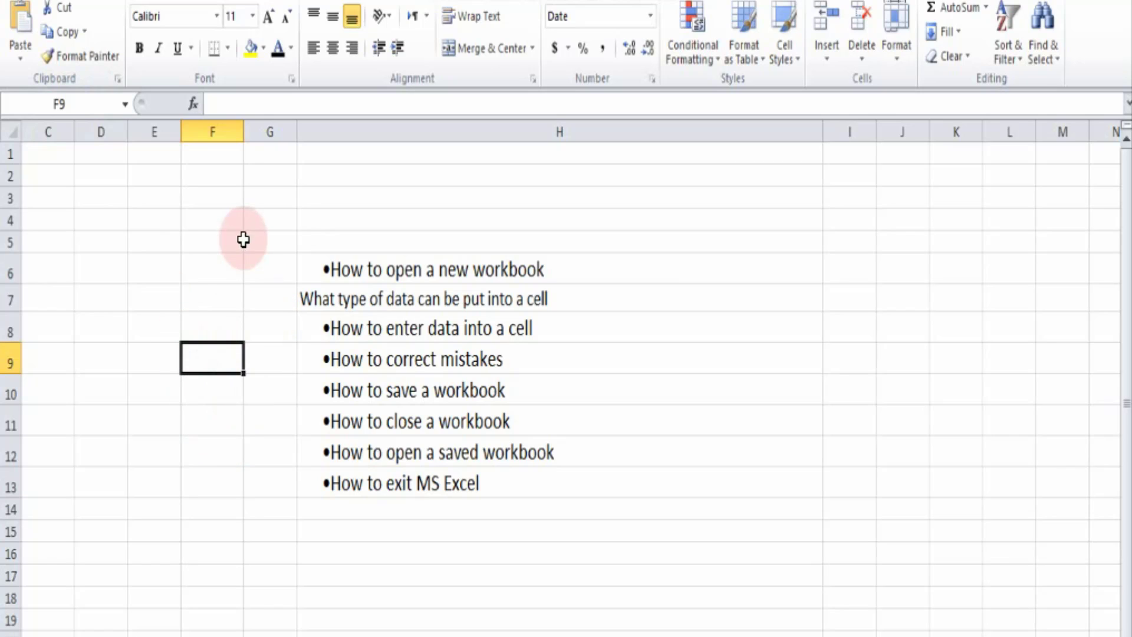
left_click(256, 102)
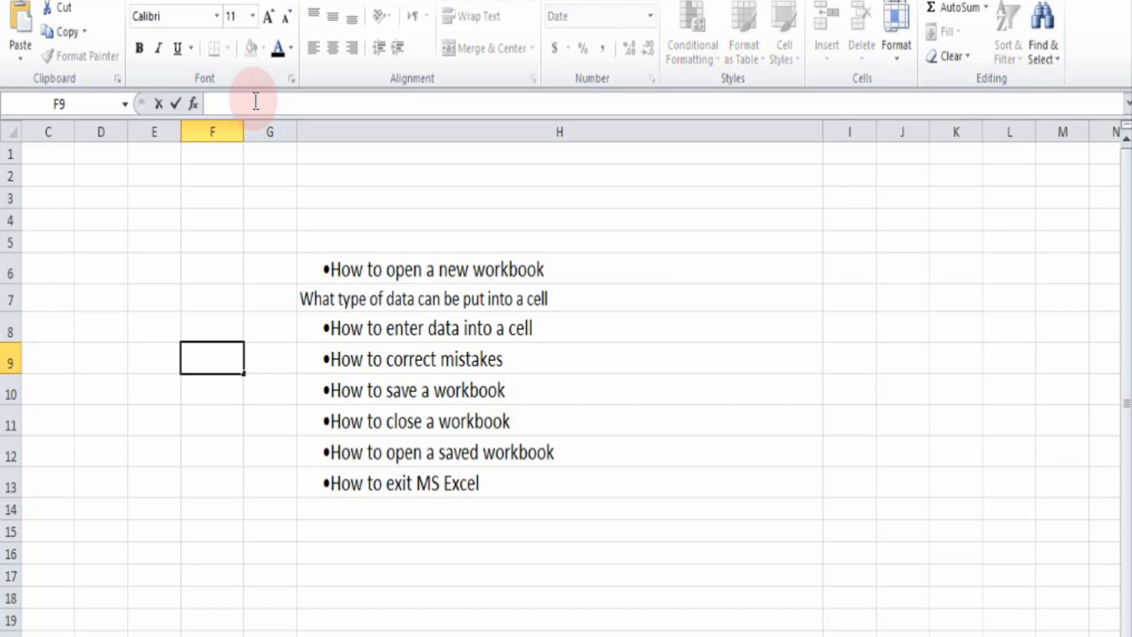
left_click(239, 370)
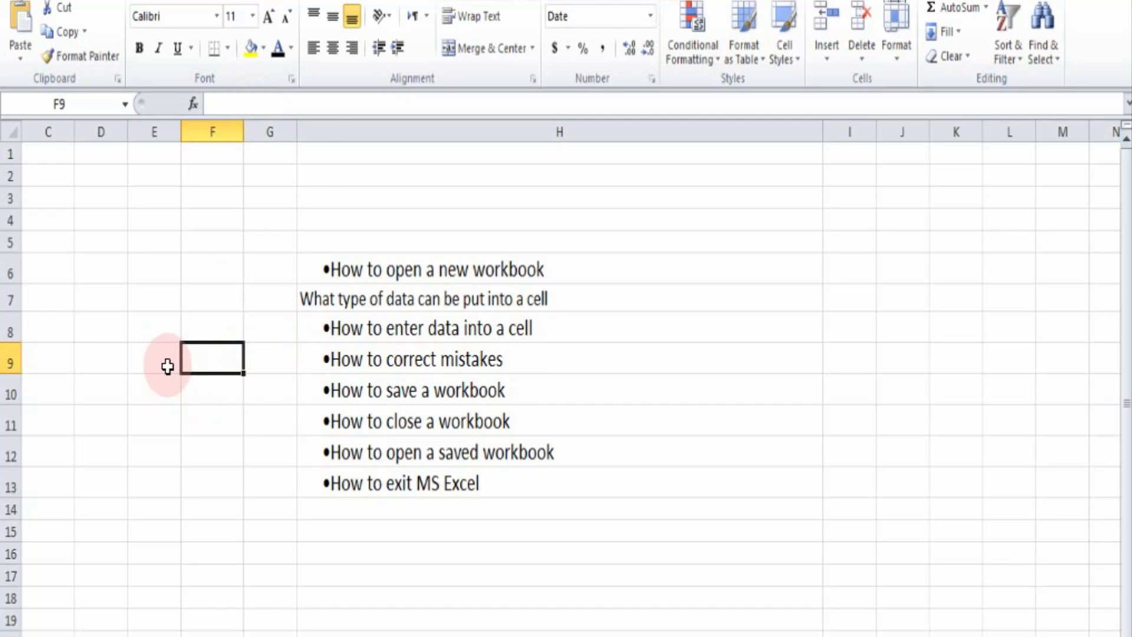
type("123")
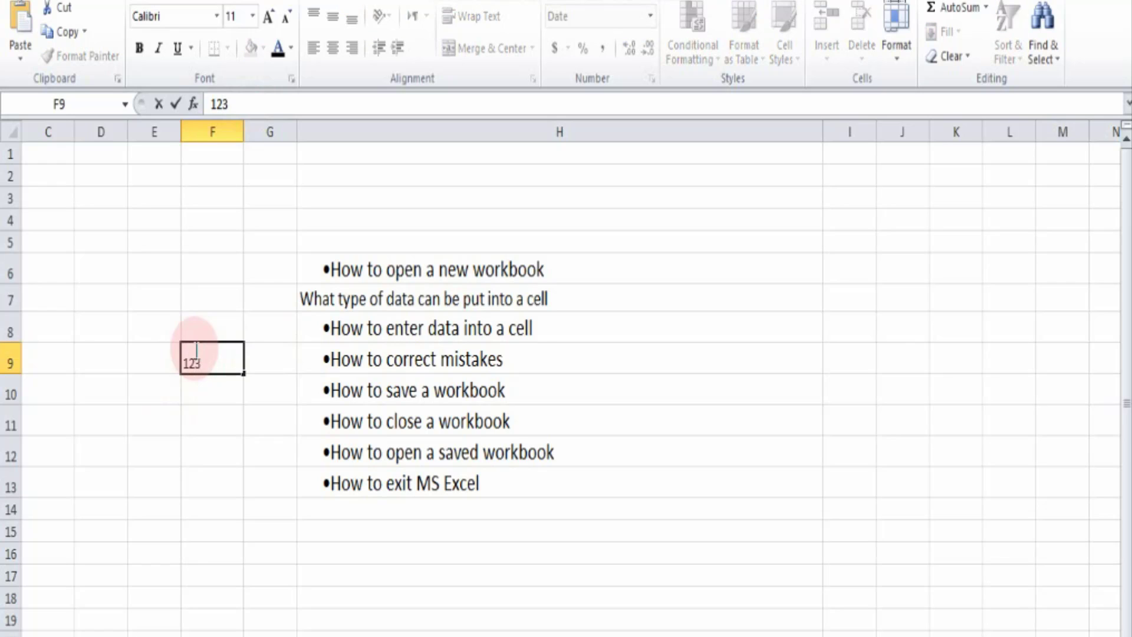
key("Up")
type("121")
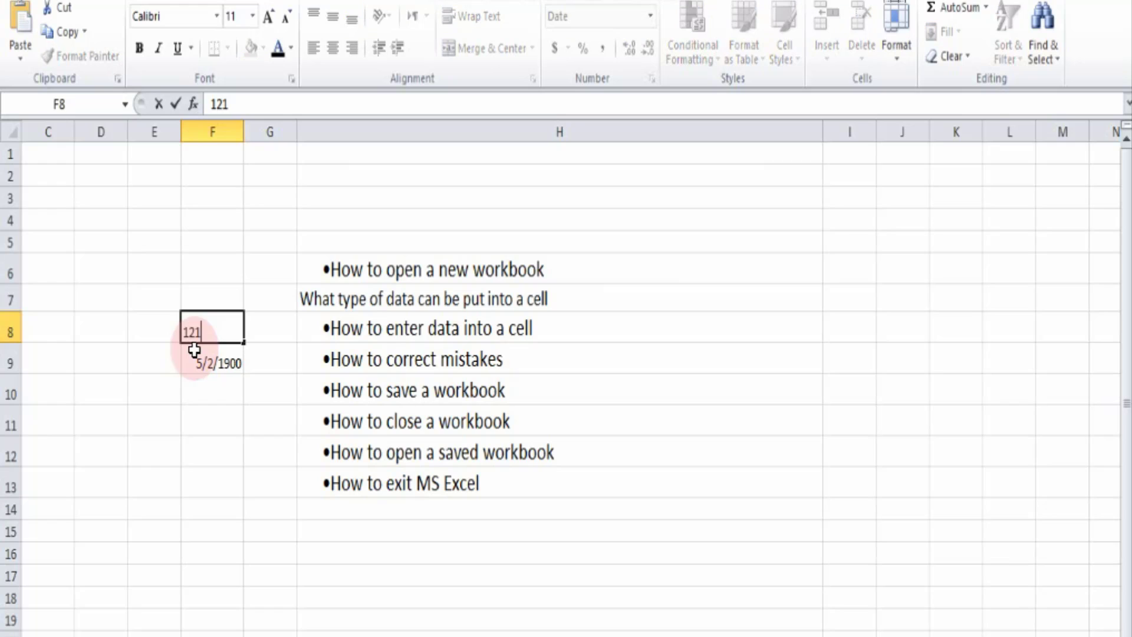
left_click_drag(195, 337, 190, 356)
key("Delete")
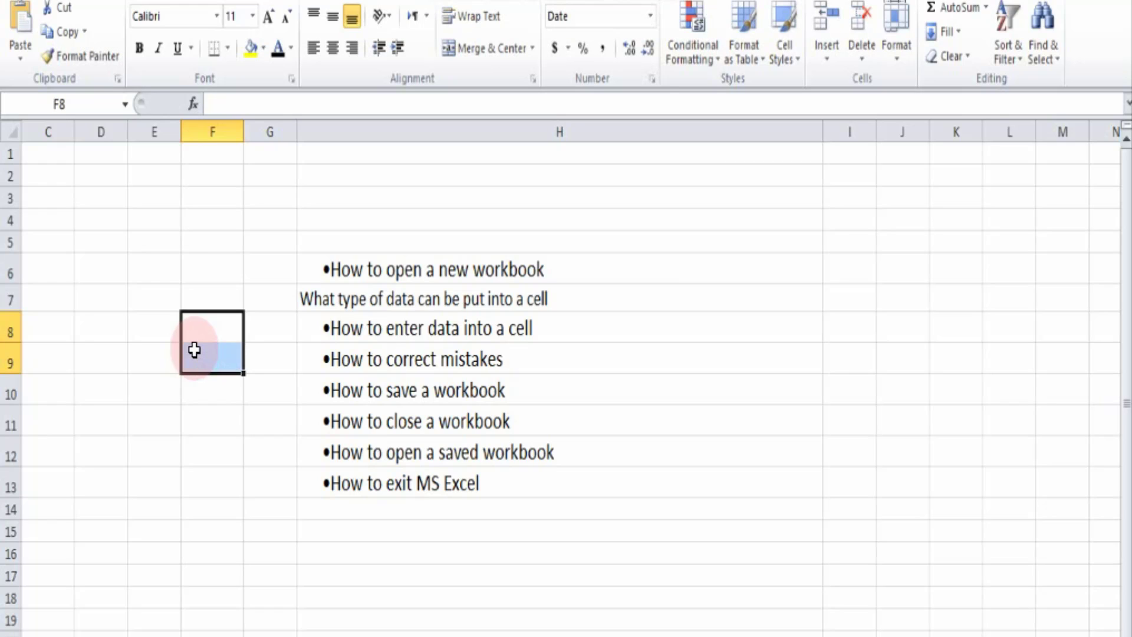
left_click(222, 503)
left_click(192, 295)
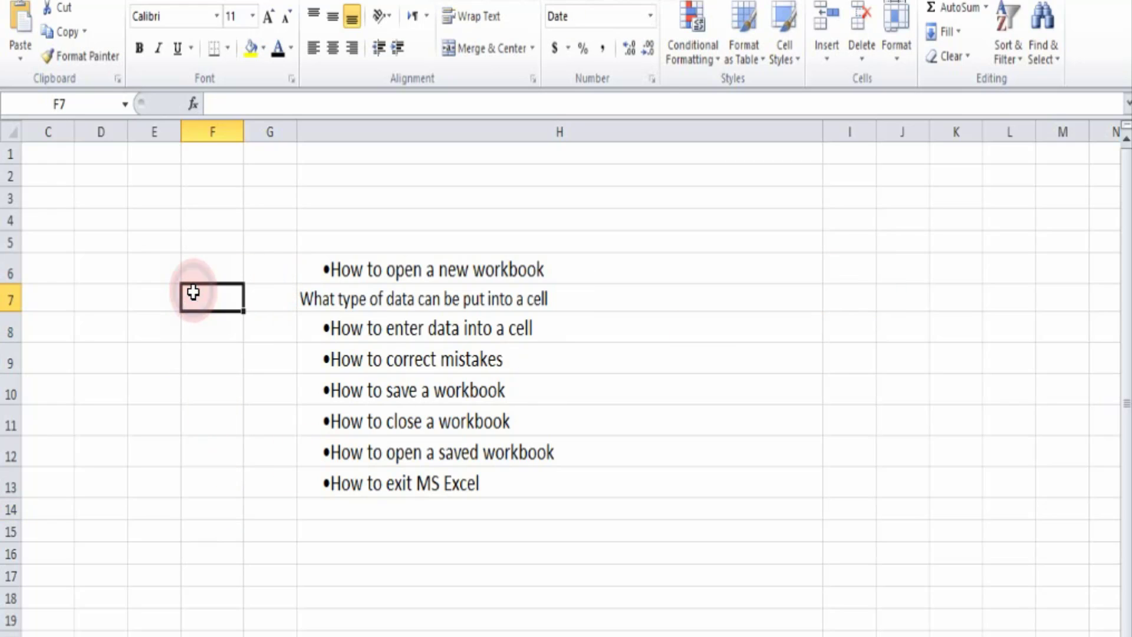
- Enter the decimal number 123.456 in cell E6
left_click(142, 270)
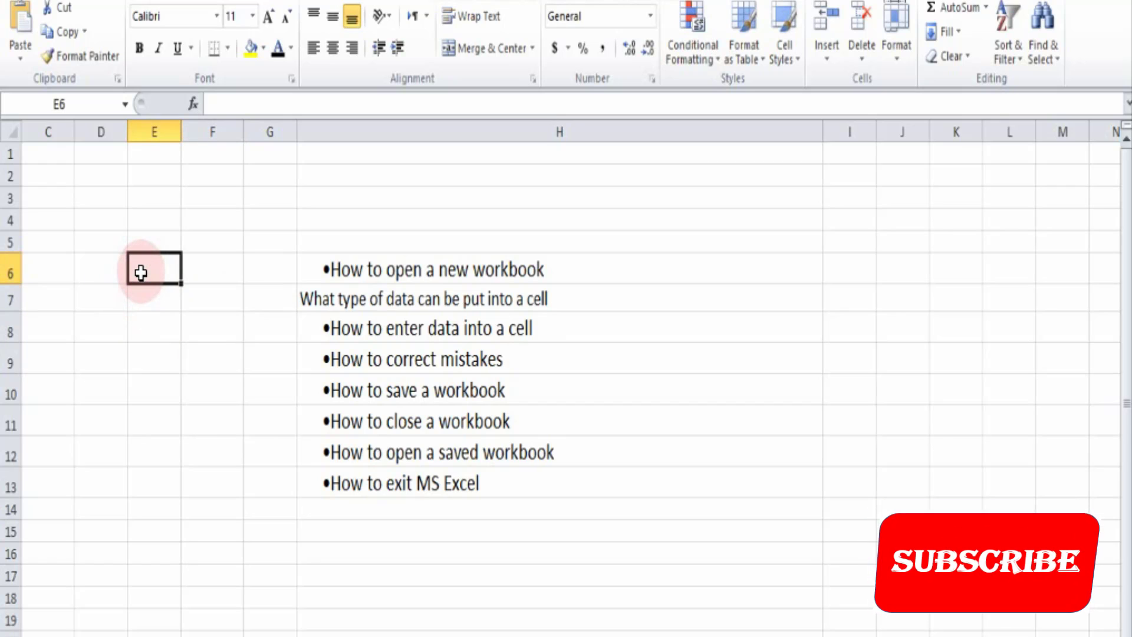
type("123.456")
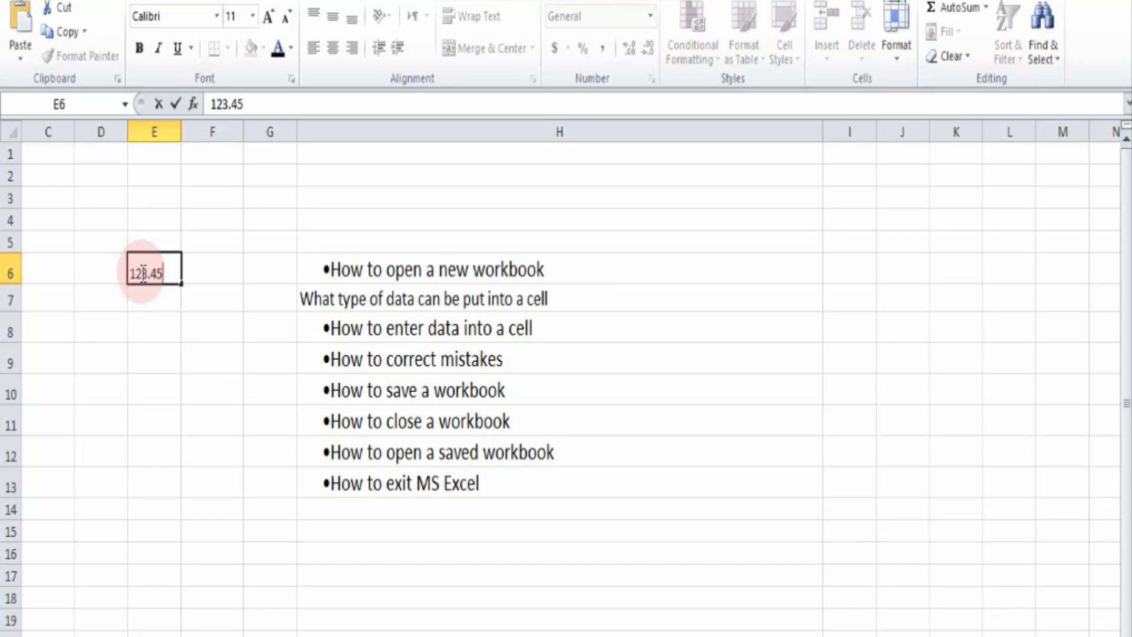
key("Return")
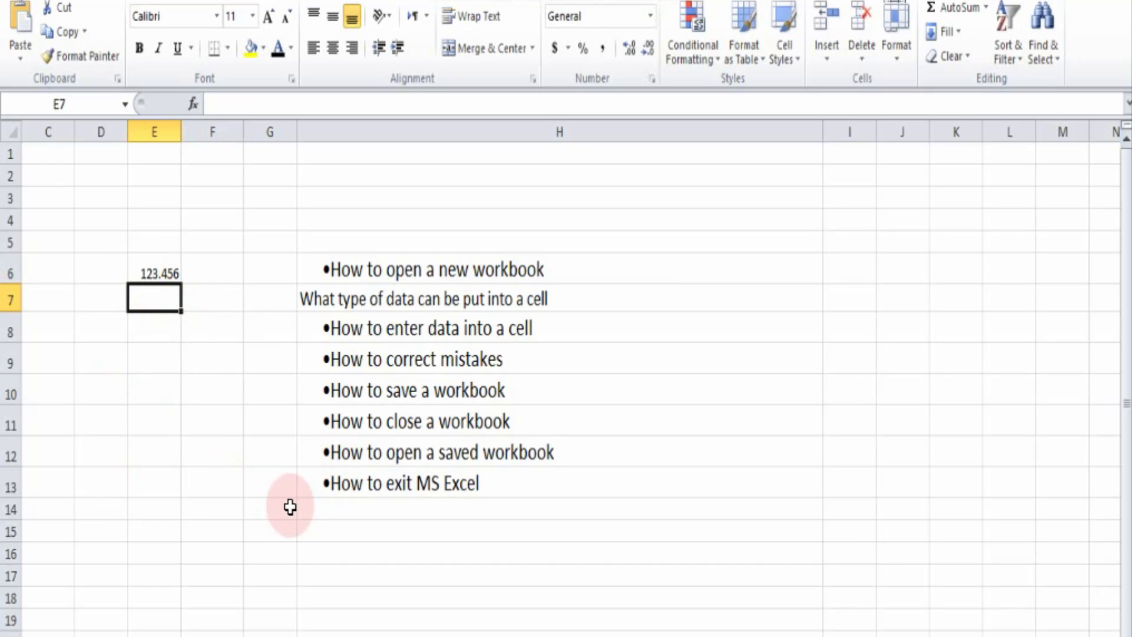
- Enter the numbers 12, 24 and 50 in cells J6 to J8
left_click(898, 269)
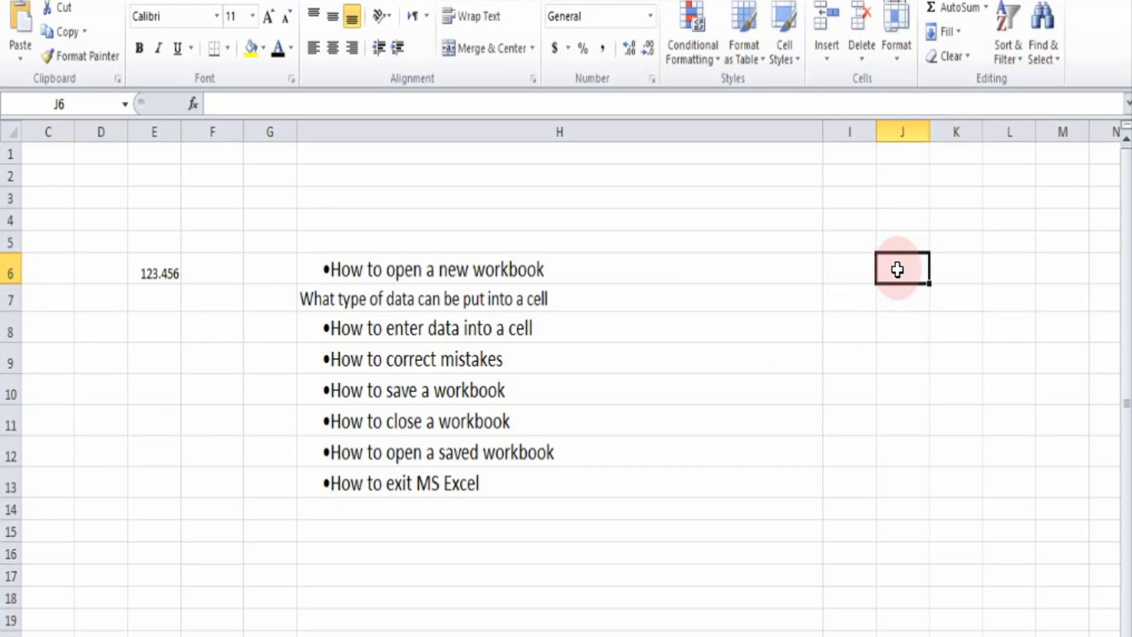
type("12")
key("Return")
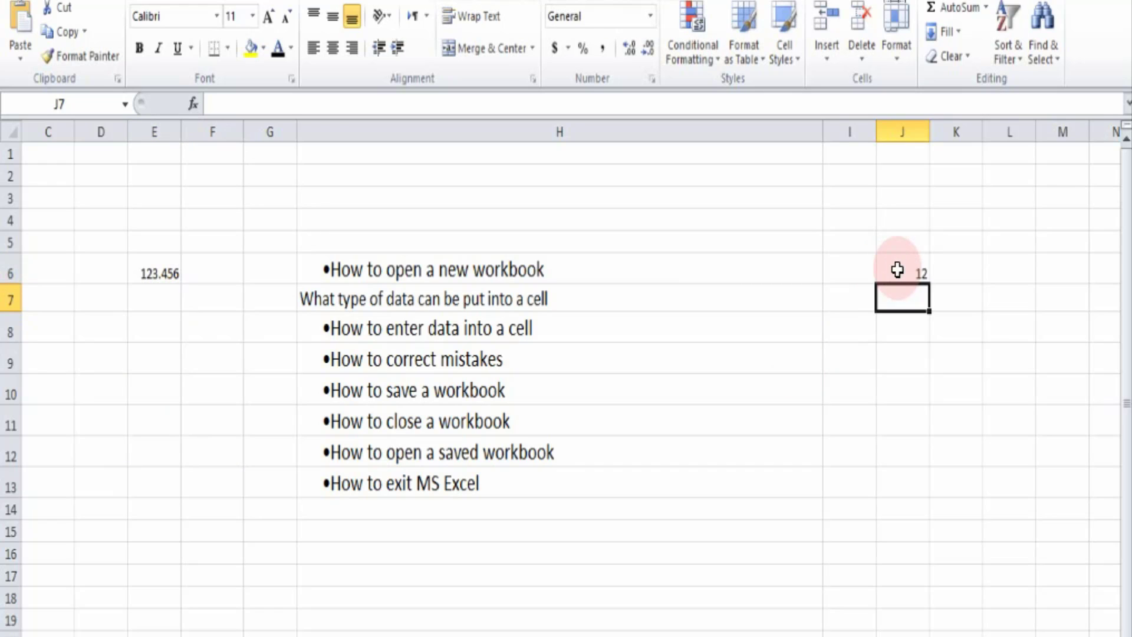
type("24")
key("Return")
type("50")
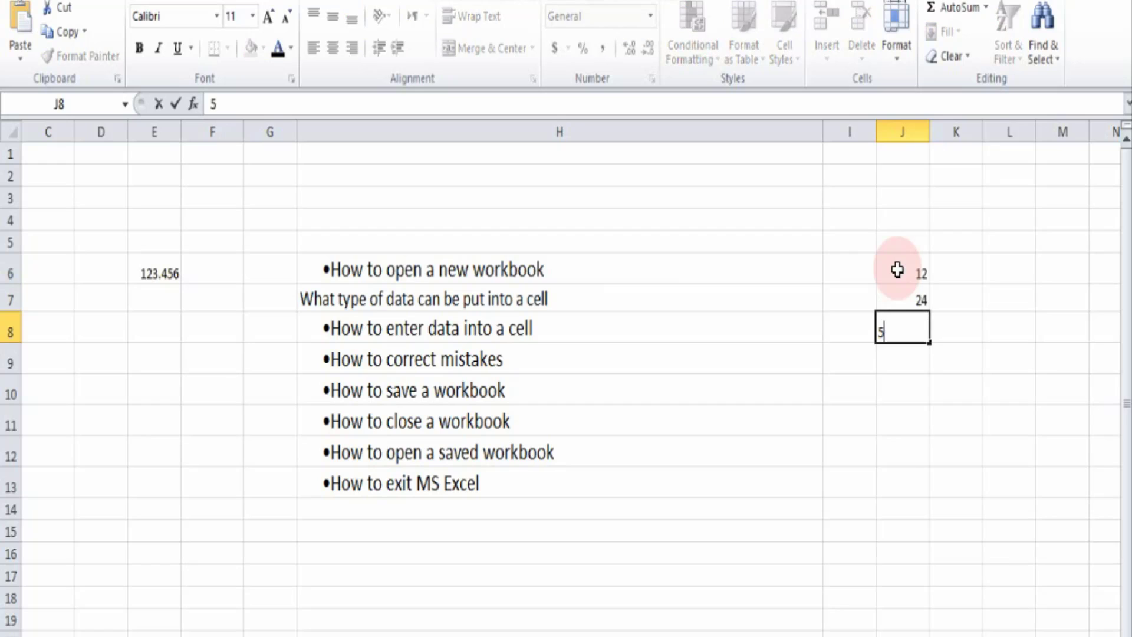
key("Return")
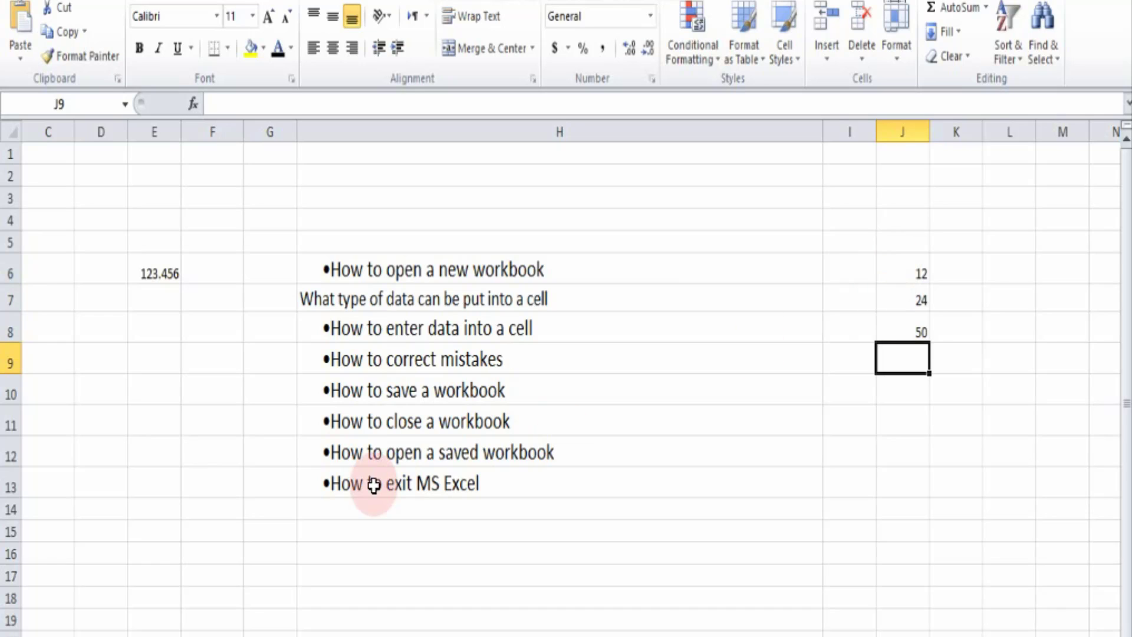
- Enter the letters a, b, c and d in cells C10 to C13
left_click(69, 393)
type("a")
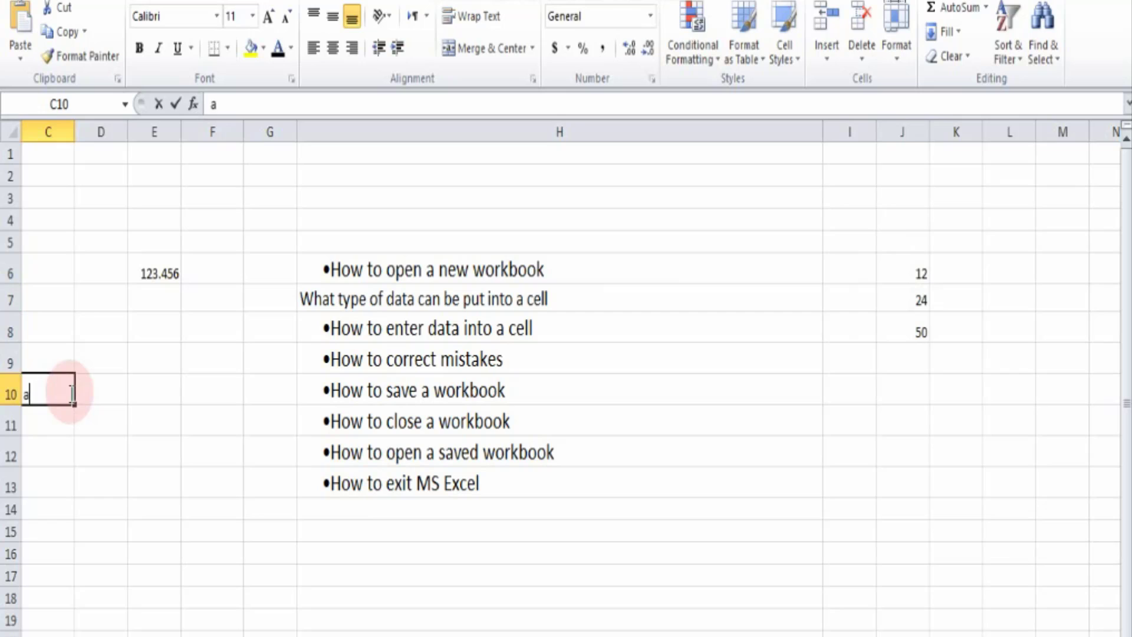
key("Return")
type("b")
key("Return")
type("c")
key("Return")
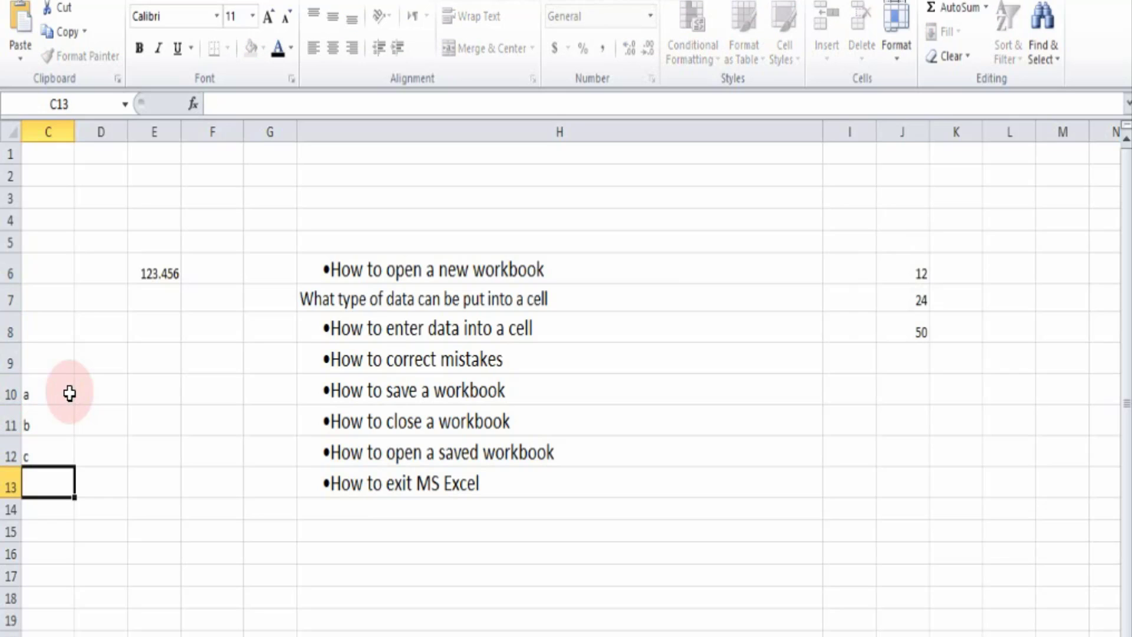
type("d")
key("Return")
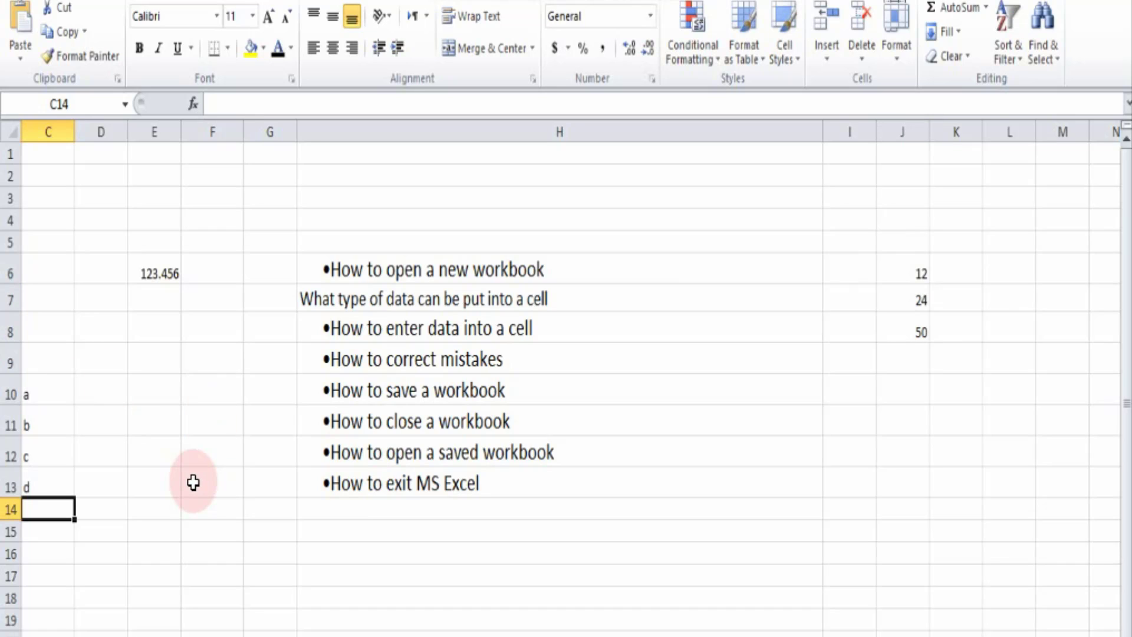
- Leave the formula bar without an entry and select the letters from C13 up to C10
left_click(235, 106)
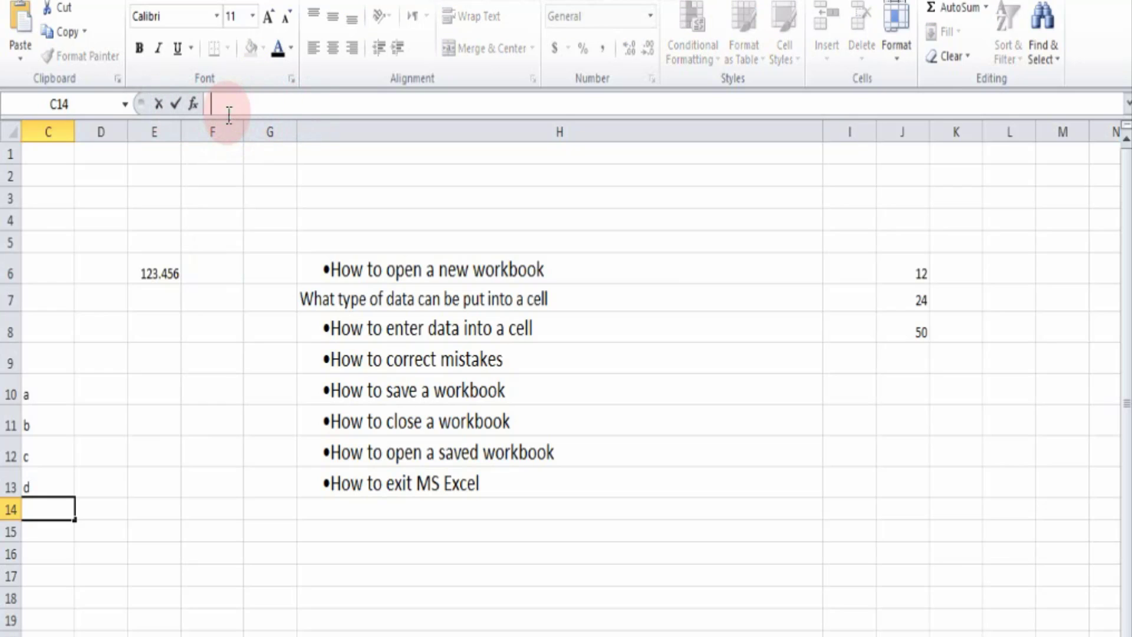
left_click(166, 261)
left_click(33, 482)
key("shift+Up")
key("shift+Up")
key("shift+Up")
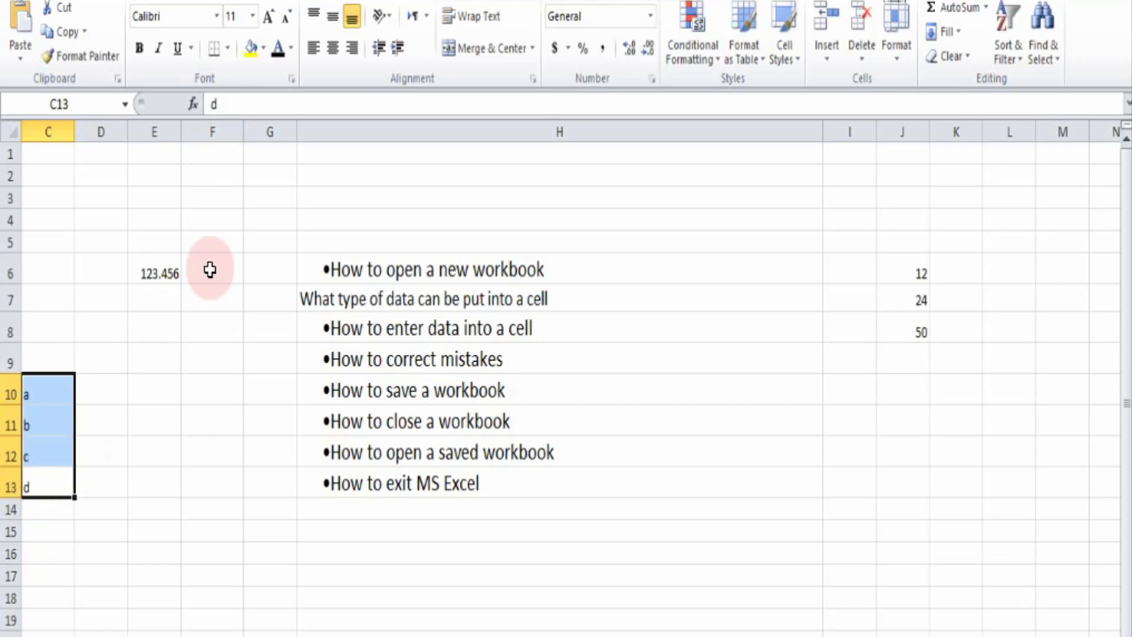
- Clear the letters from cells C10 to C13 and the decimal number from cell E6
left_click(148, 275)
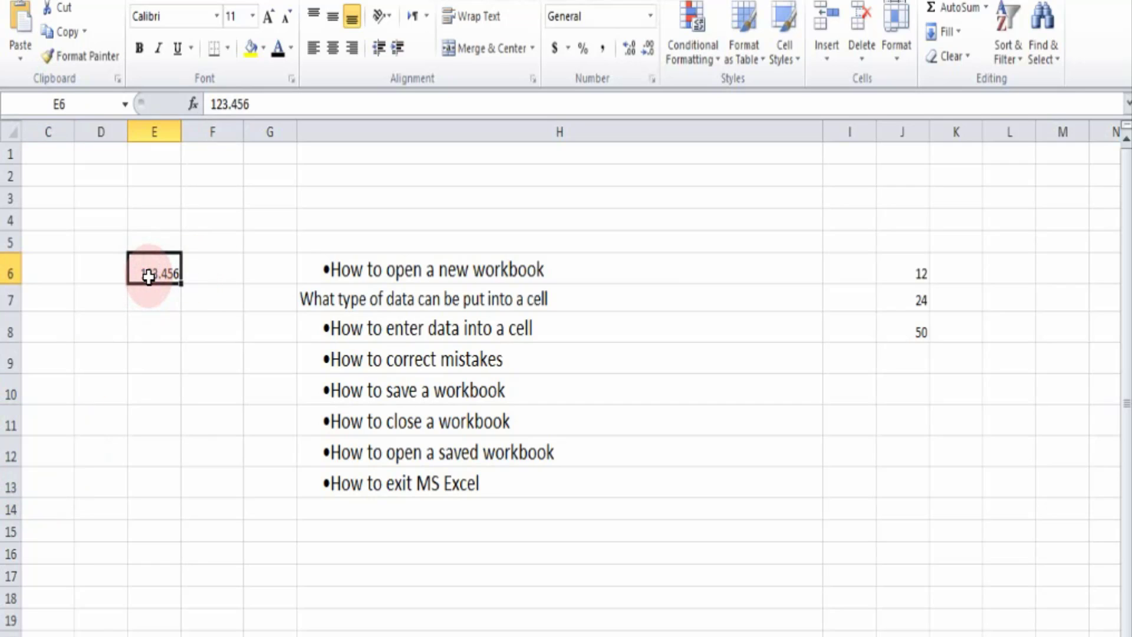
left_click(747, 317)
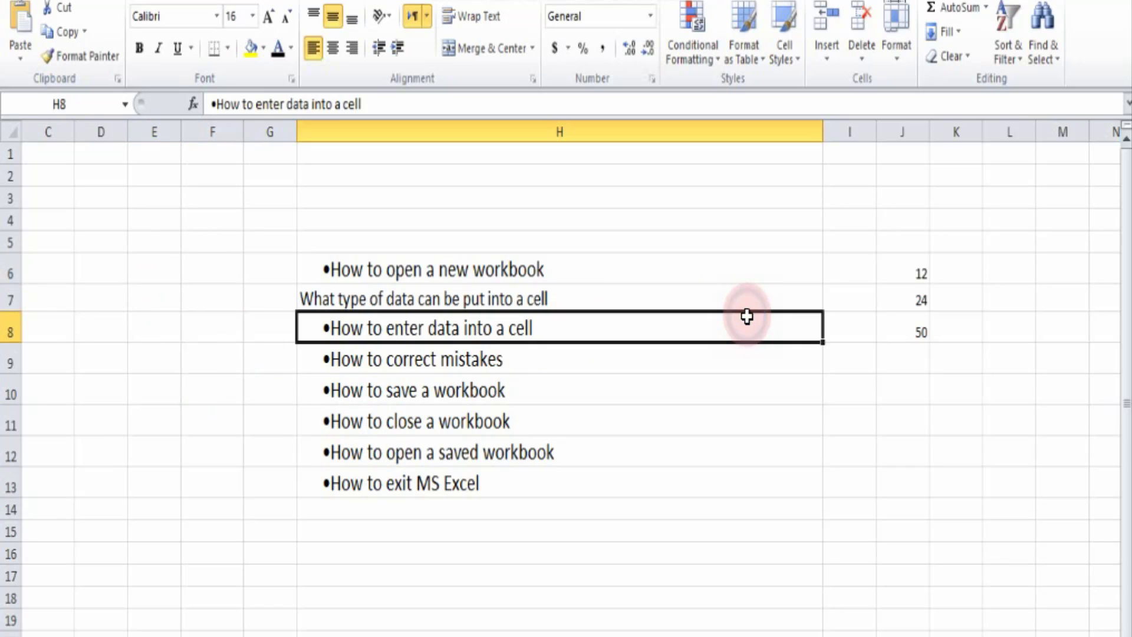
left_click(903, 384)
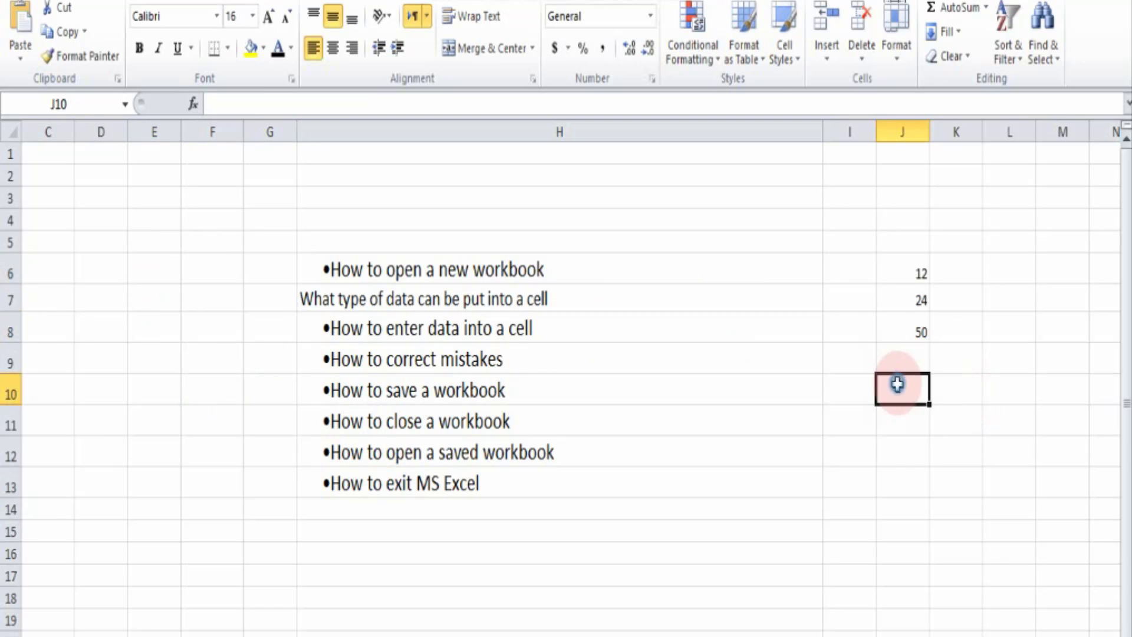
- Select the numbers in cells J6 to J8 and clear cells J7 and J8
left_click(897, 270)
key("shift+Down")
key("shift+Down")
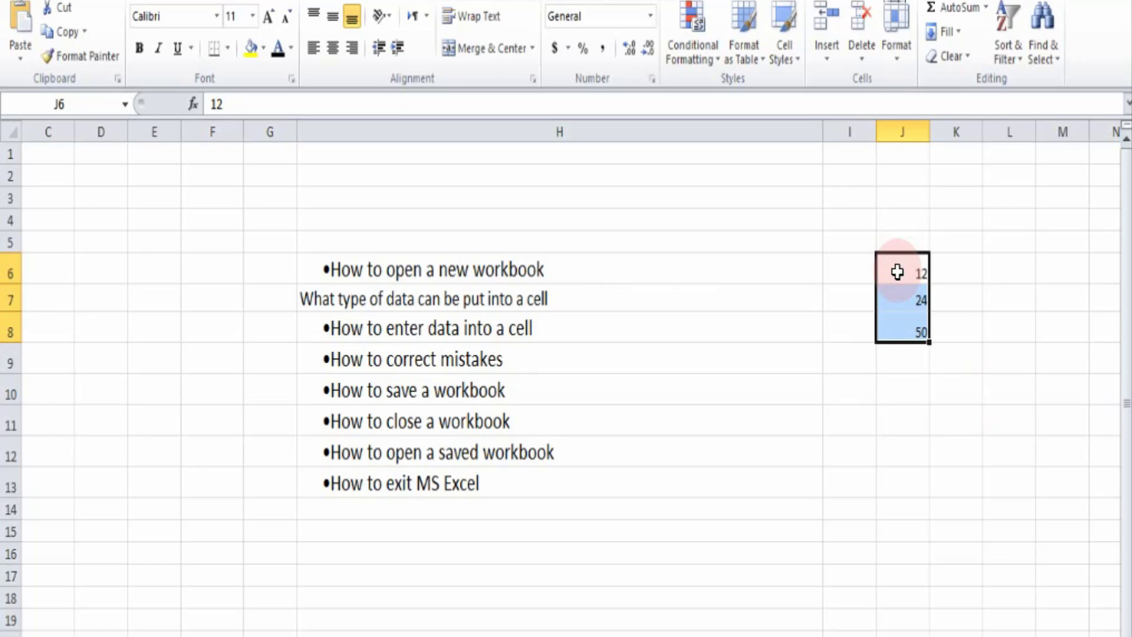
key("Down")
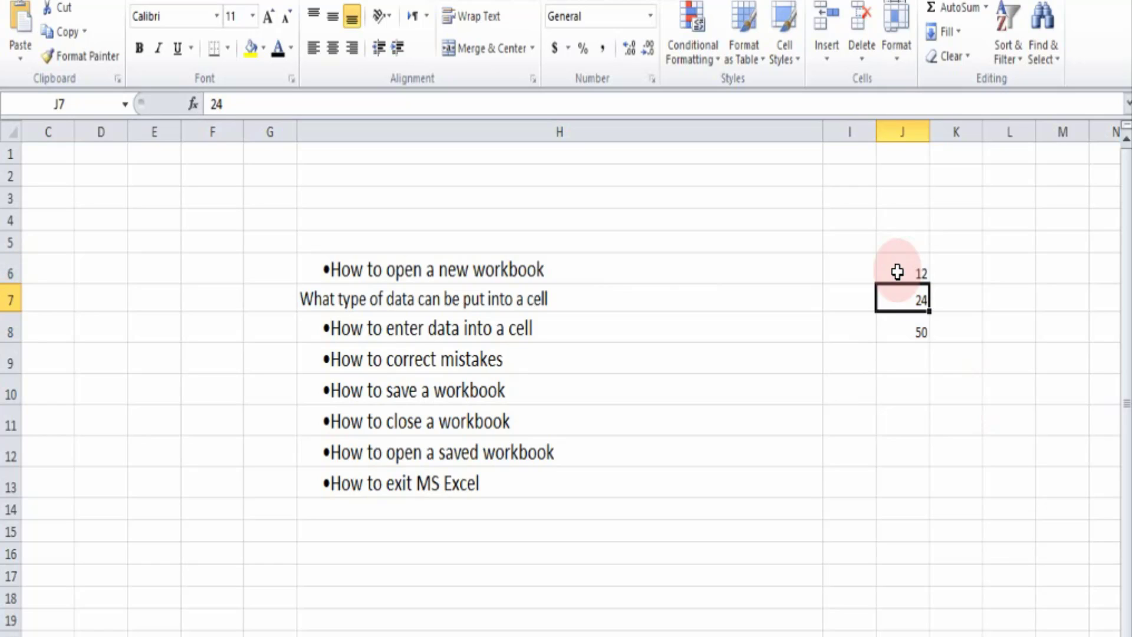
key("shift+Down")
key("Up")
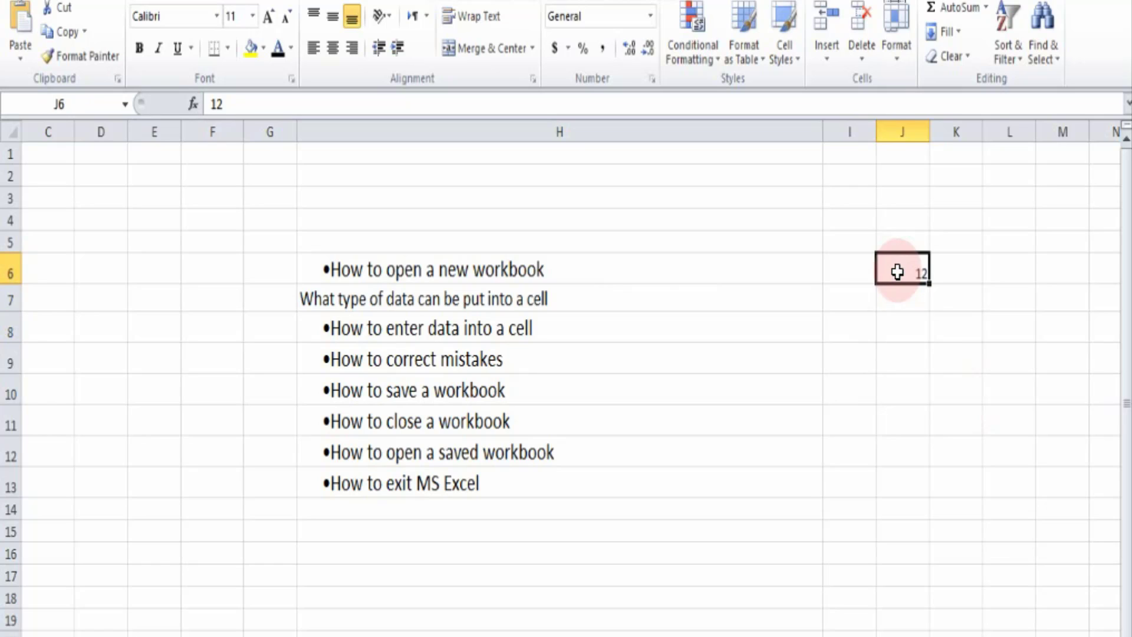
- Enter the number 10 in cell J7 below the 12
key("Down")
key("Down")
key("Up")
type("1-")
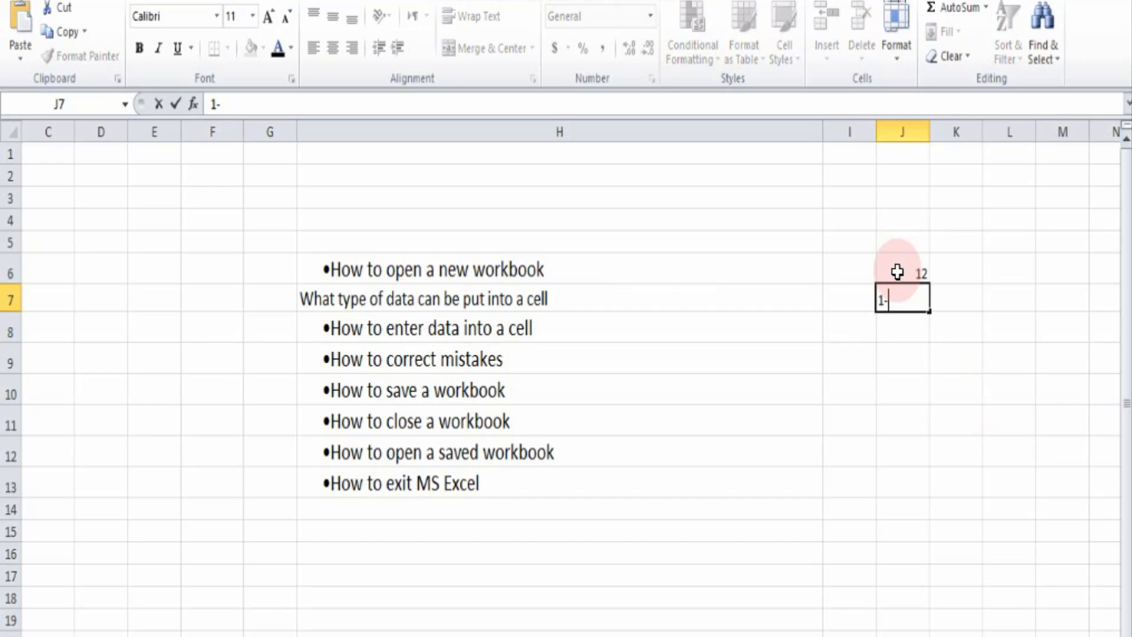
key("Return")
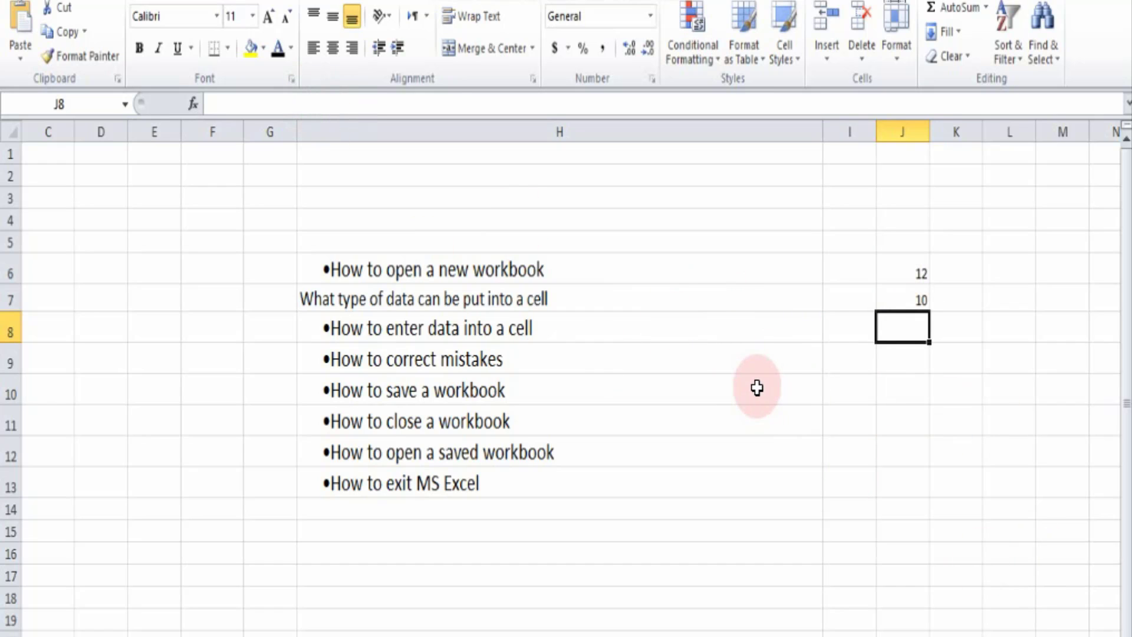
- Highlight the numbers in J6 and J7 and select the topic "How to enter data into a cell" in H8
left_click_drag(921, 265, 920, 299)
left_click(431, 323)
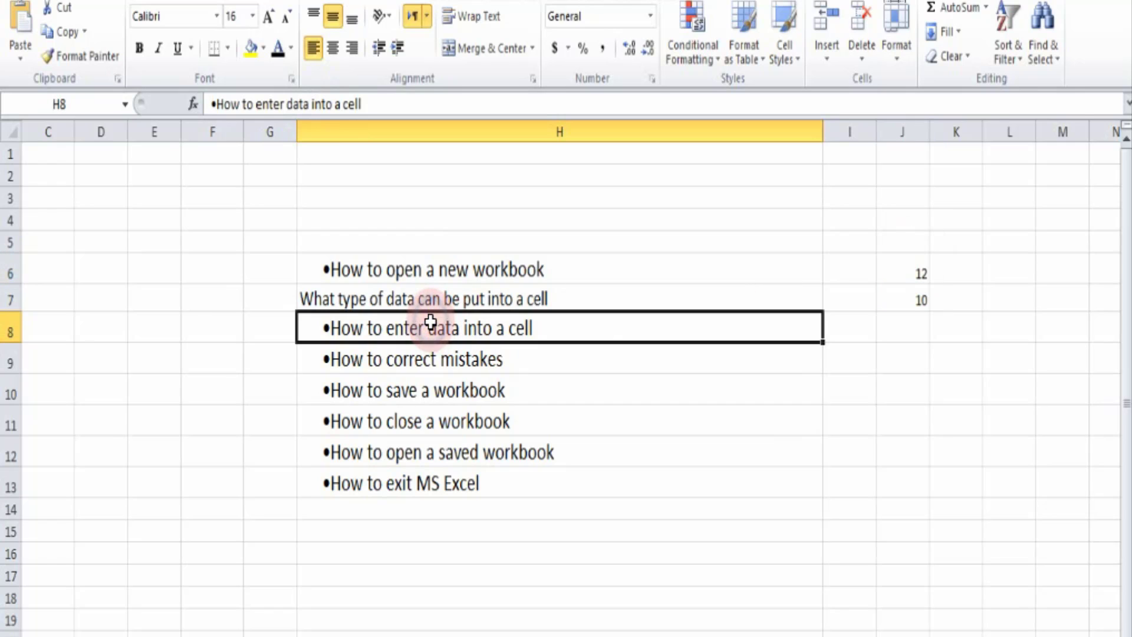
key("Right")
key("Left")
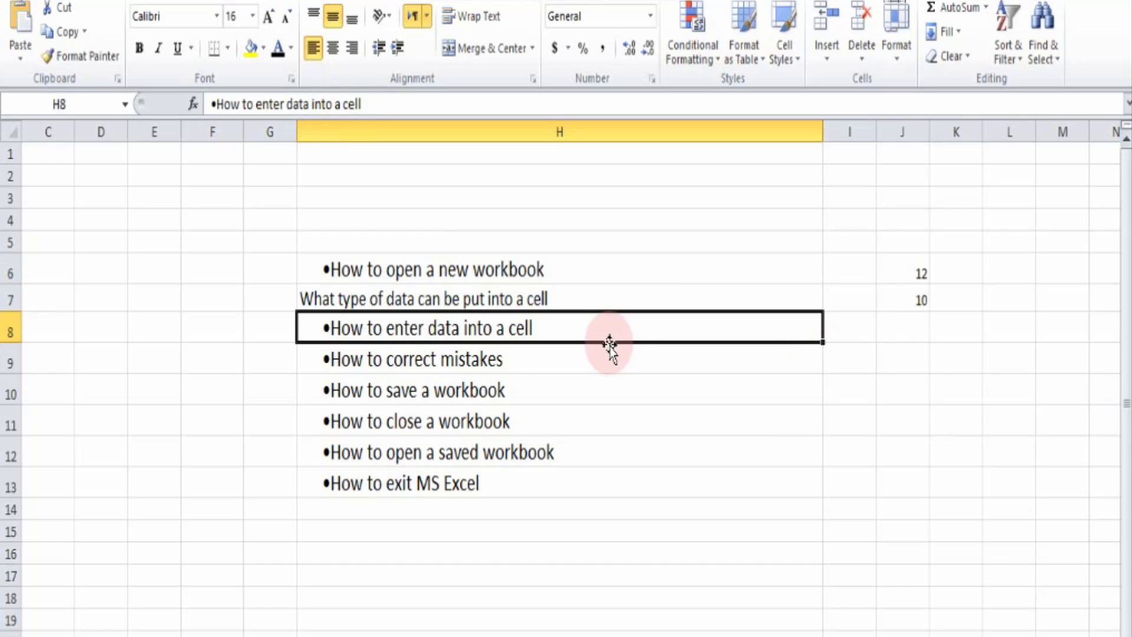
- Enter the number 123 in cell E6 and move to cell E8
left_click(148, 267)
type("123")
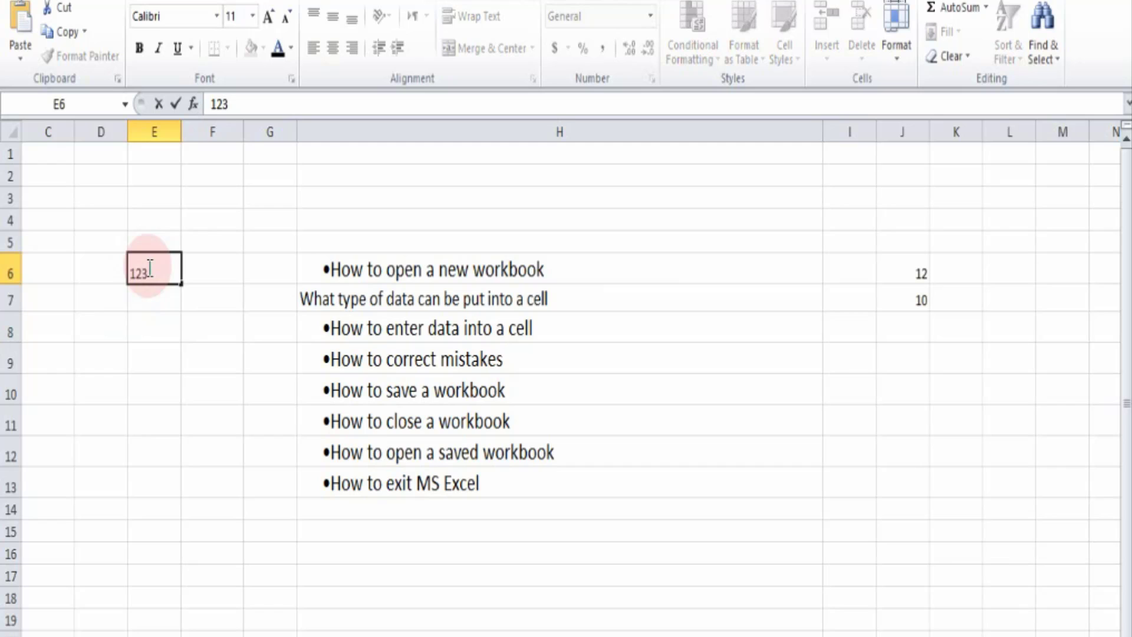
left_click(158, 321)
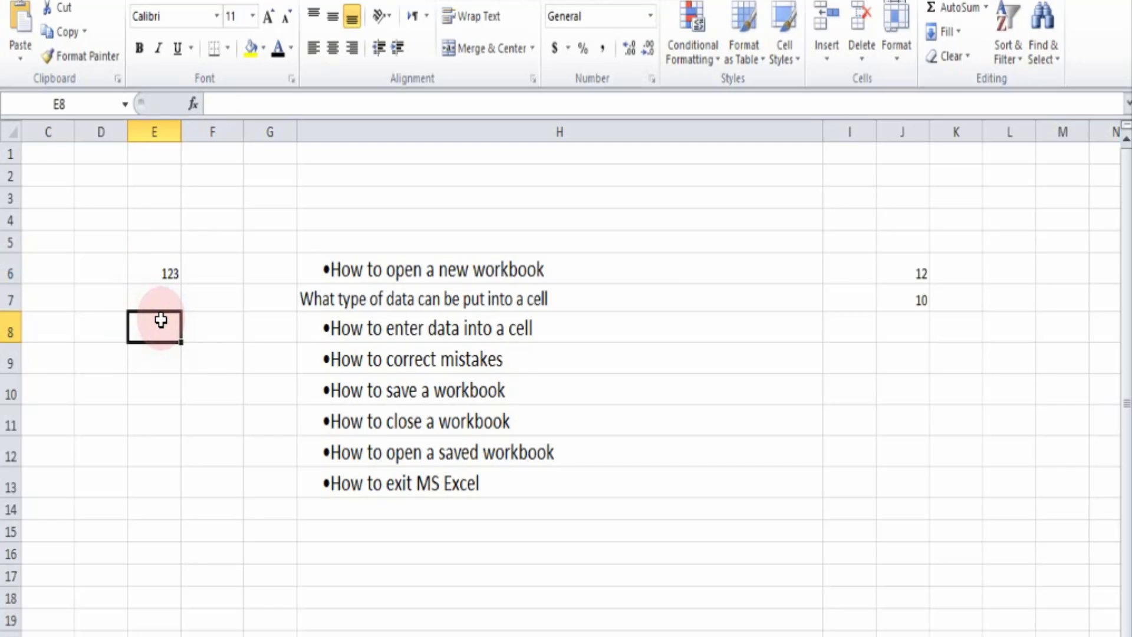
- Enter the mixed value 1234e in cell F4 and reselect that cell
double_click(203, 222)
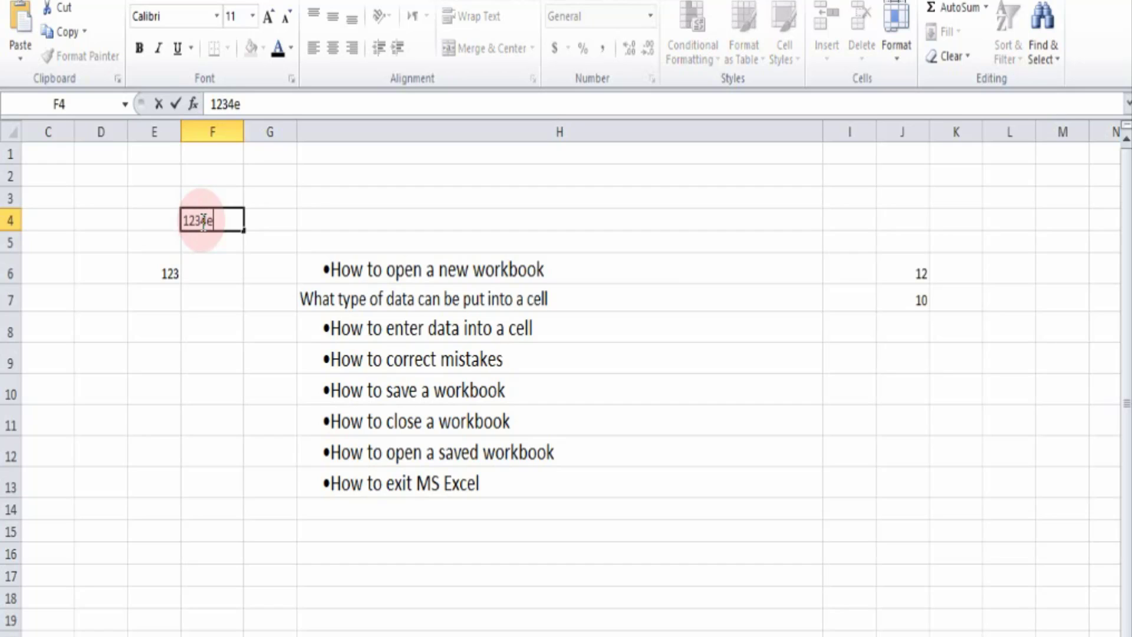
key("Tab")
left_click(197, 220)
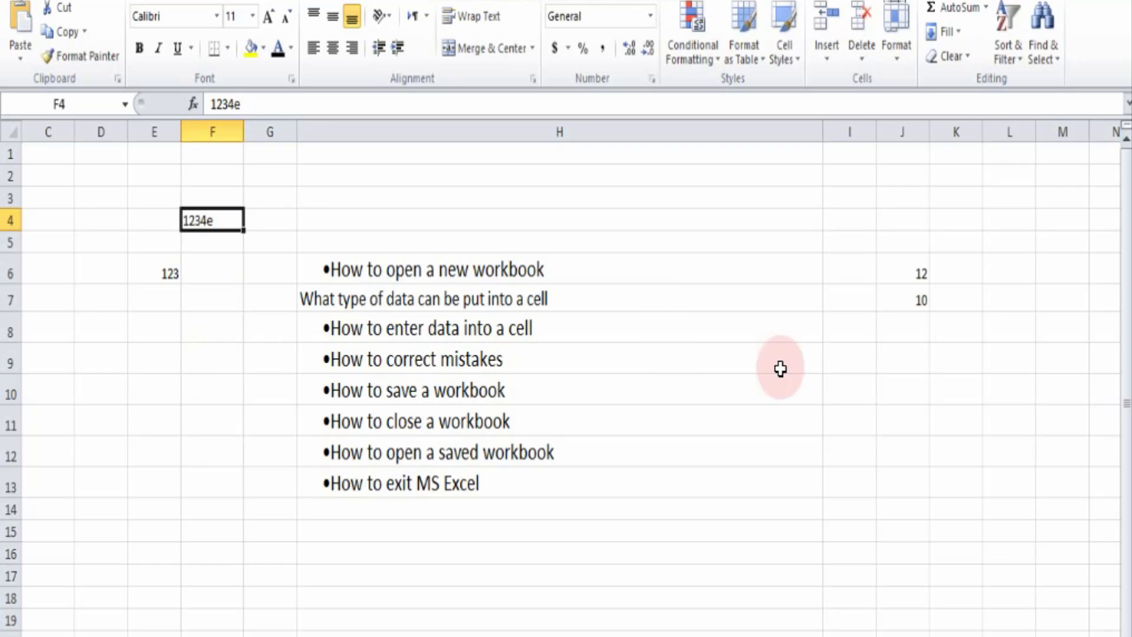
- Enter the mixed text 12bnchu in cell I2 and clear the cell again
left_click(845, 171)
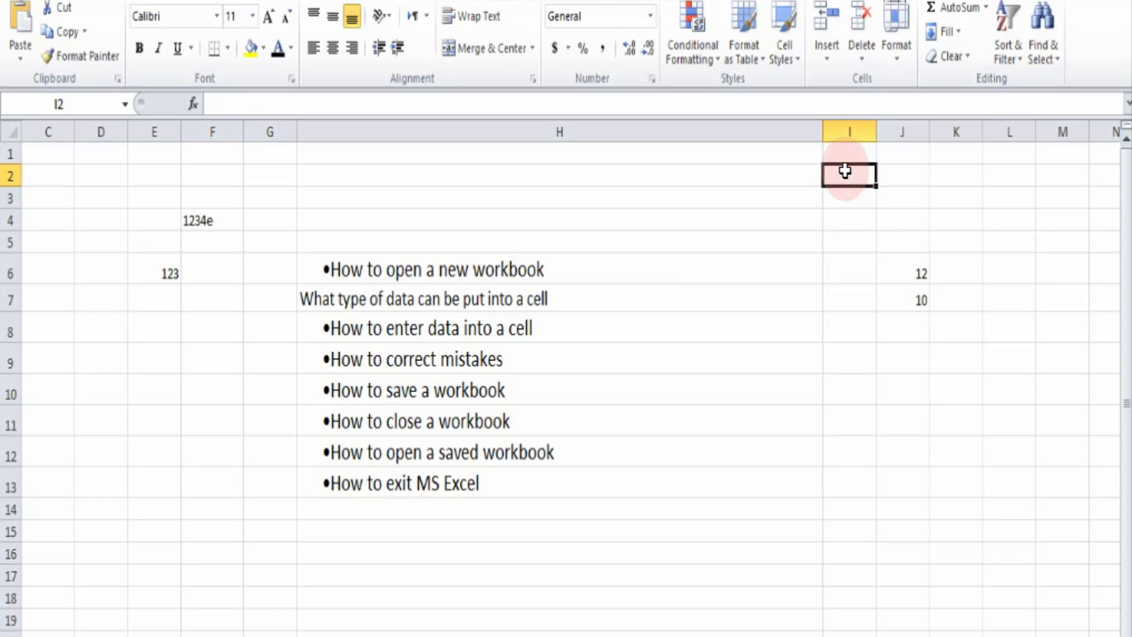
left_click(591, 104)
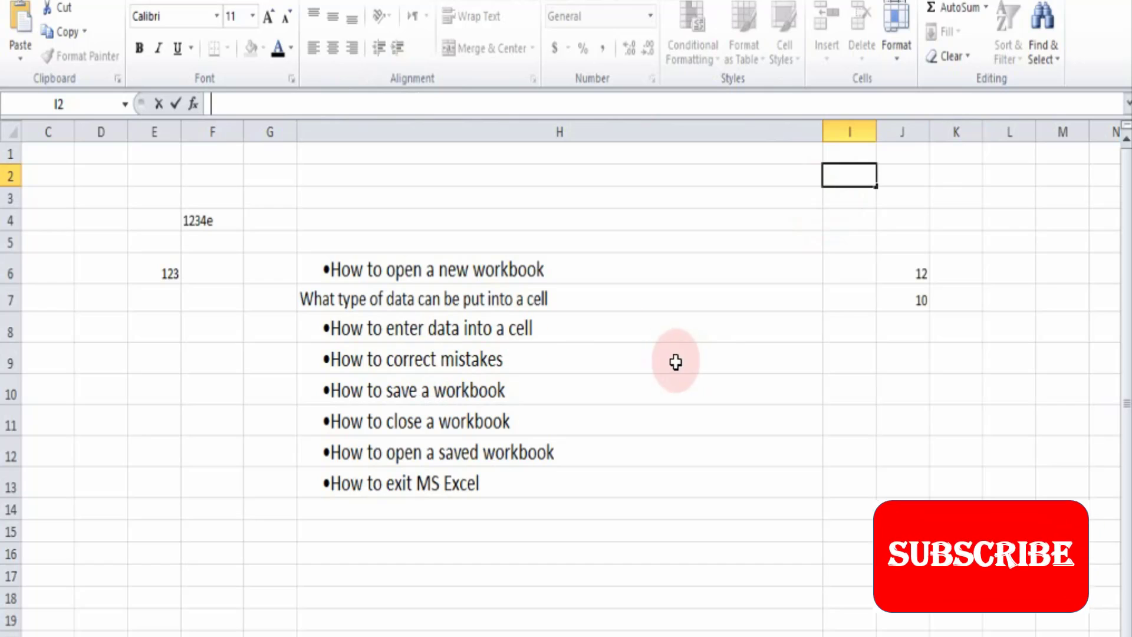
left_click(402, 108)
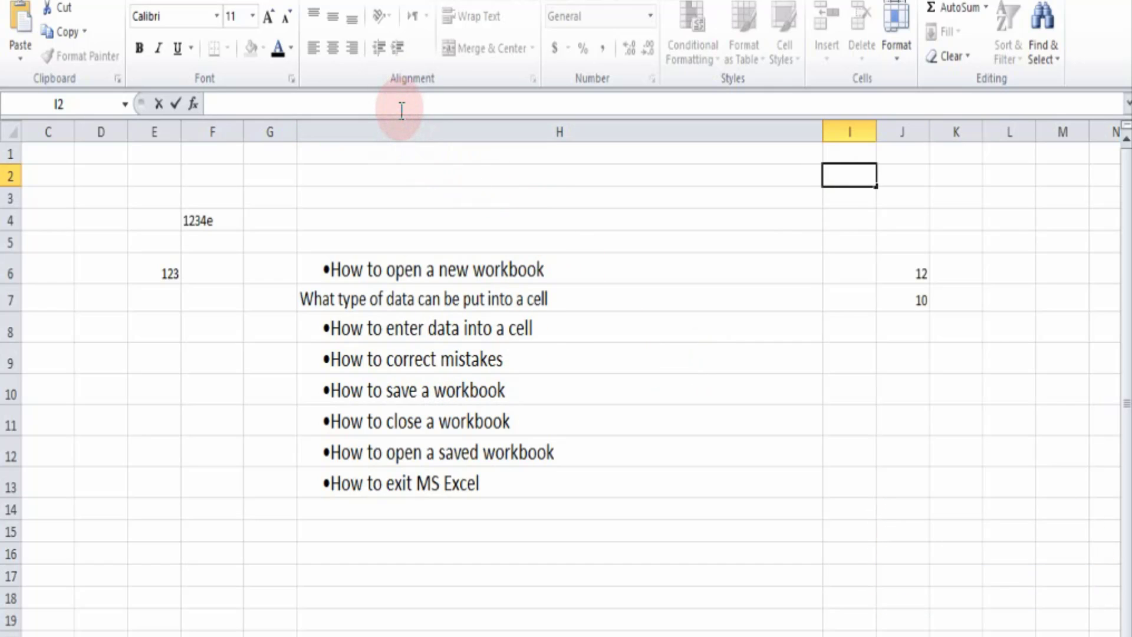
type("12bnchu")
left_click(214, 106)
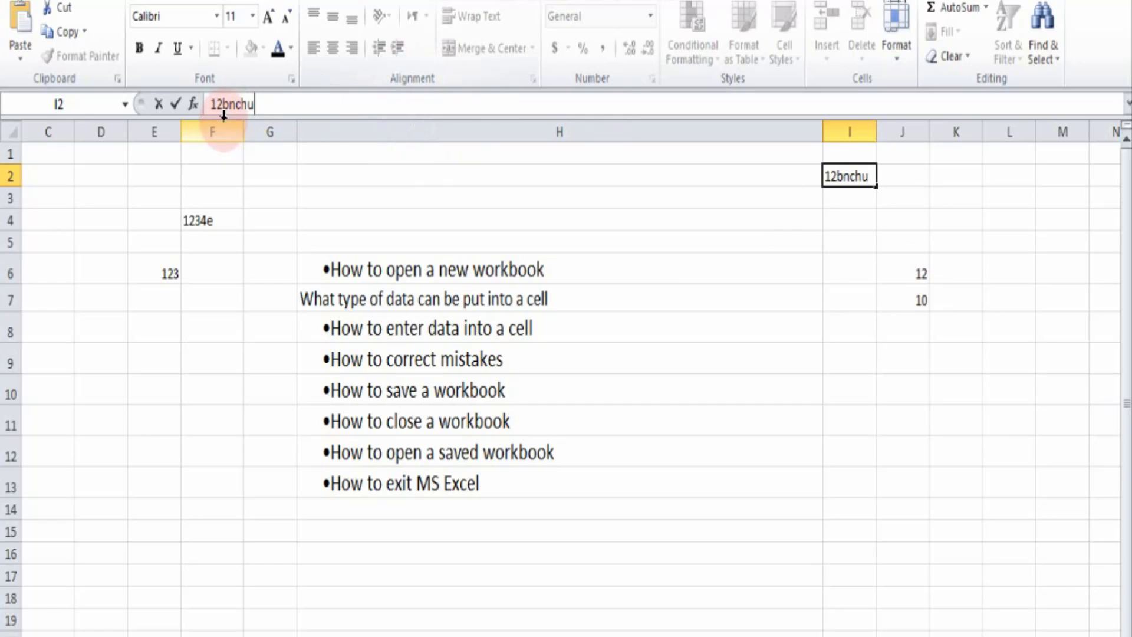
left_click(882, 203)
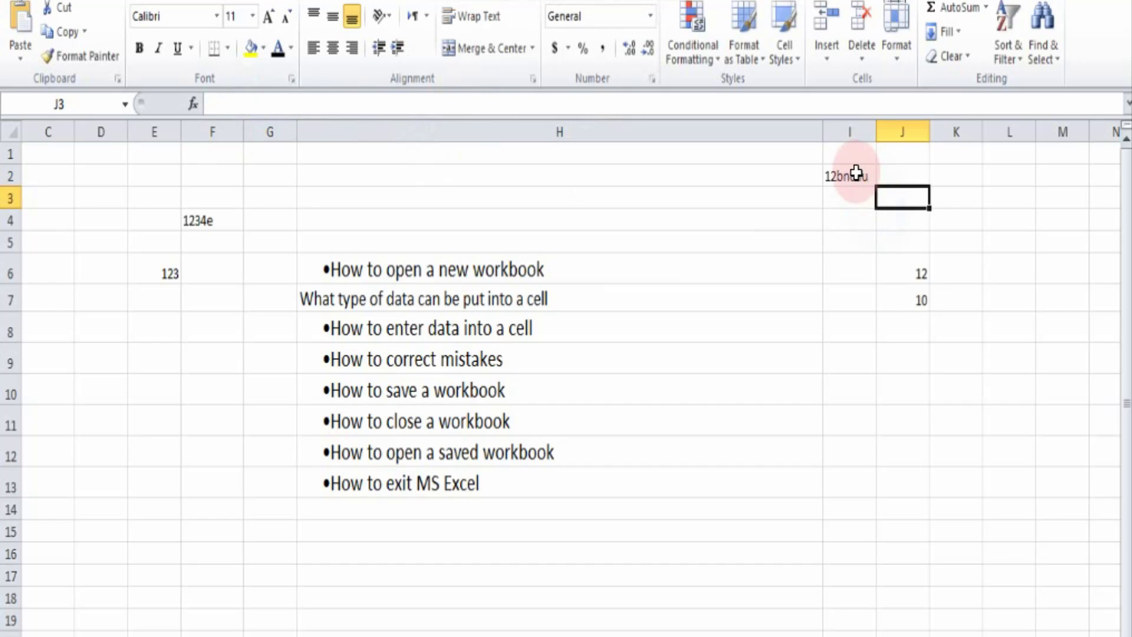
left_click(856, 174)
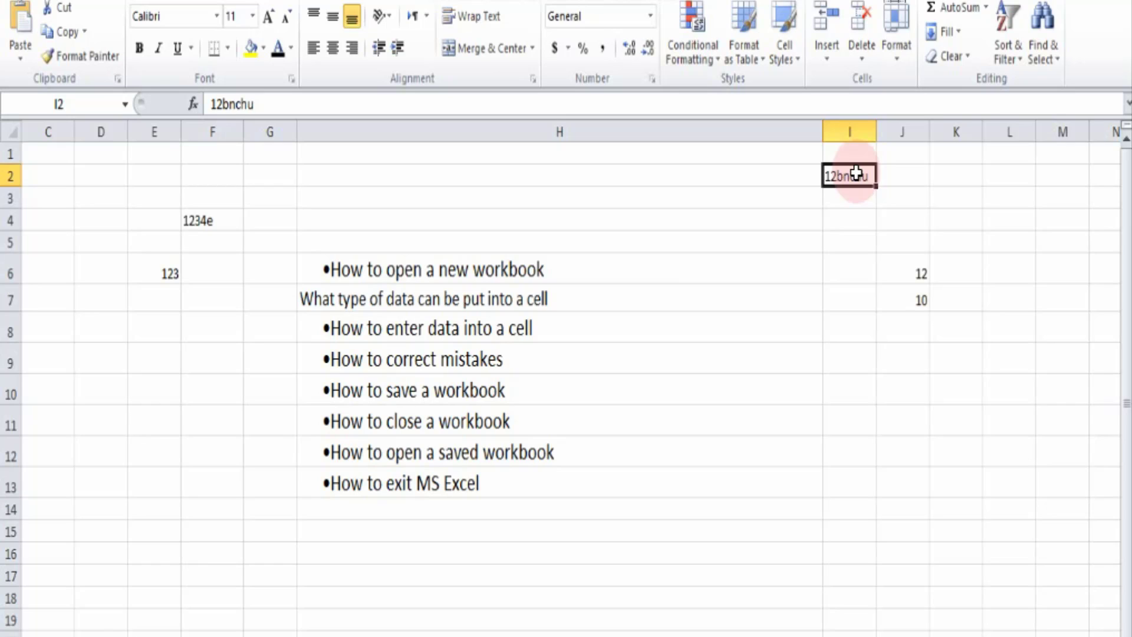
key("Delete")
- Move the active cell from I2 to J7, across the neighbouring cells of row 7, and finally to J8
key("Down")
key("Down")
key("Down")
key("Down")
key("Down")
key("Right")
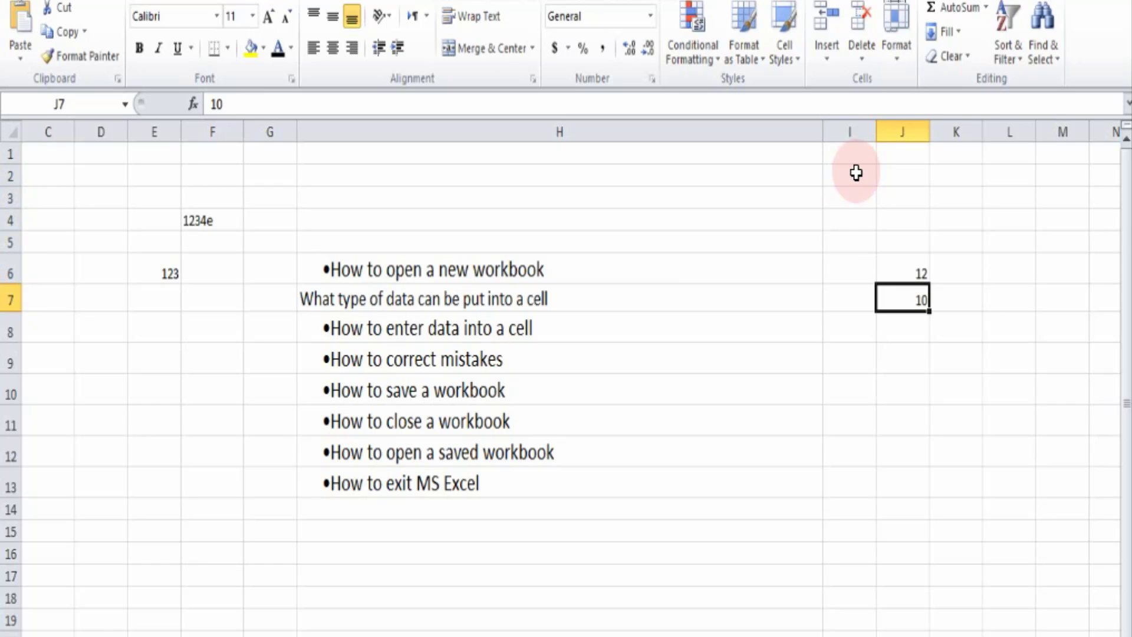
key("Left")
key("Left")
key("Left")
key("Right")
key("Right")
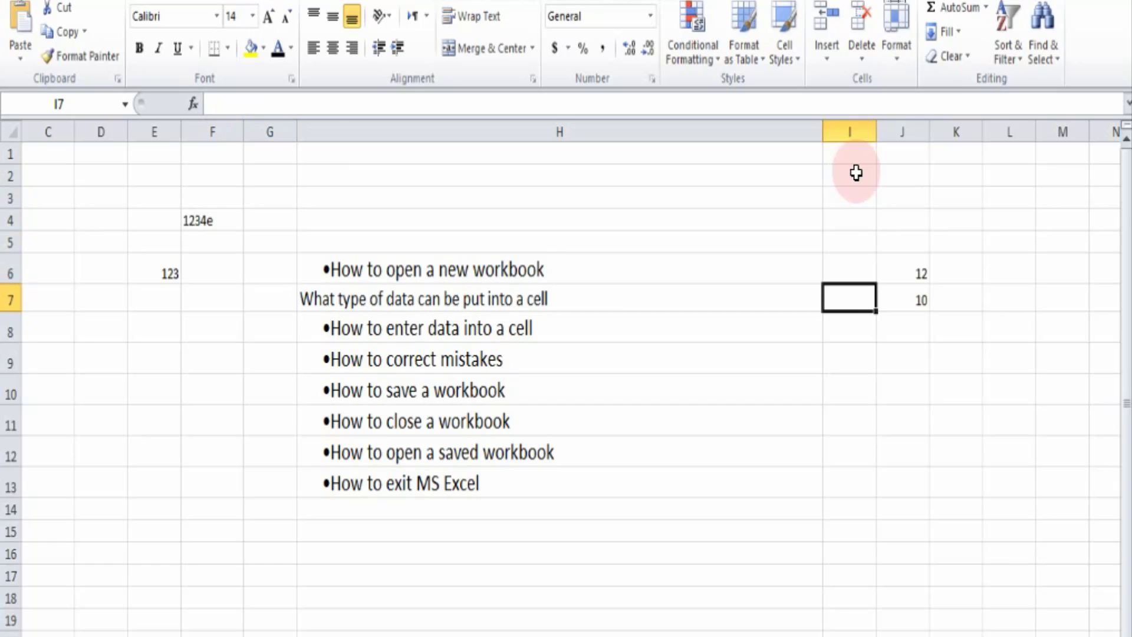
key("Right")
key("Up")
key("Down")
key("Down")
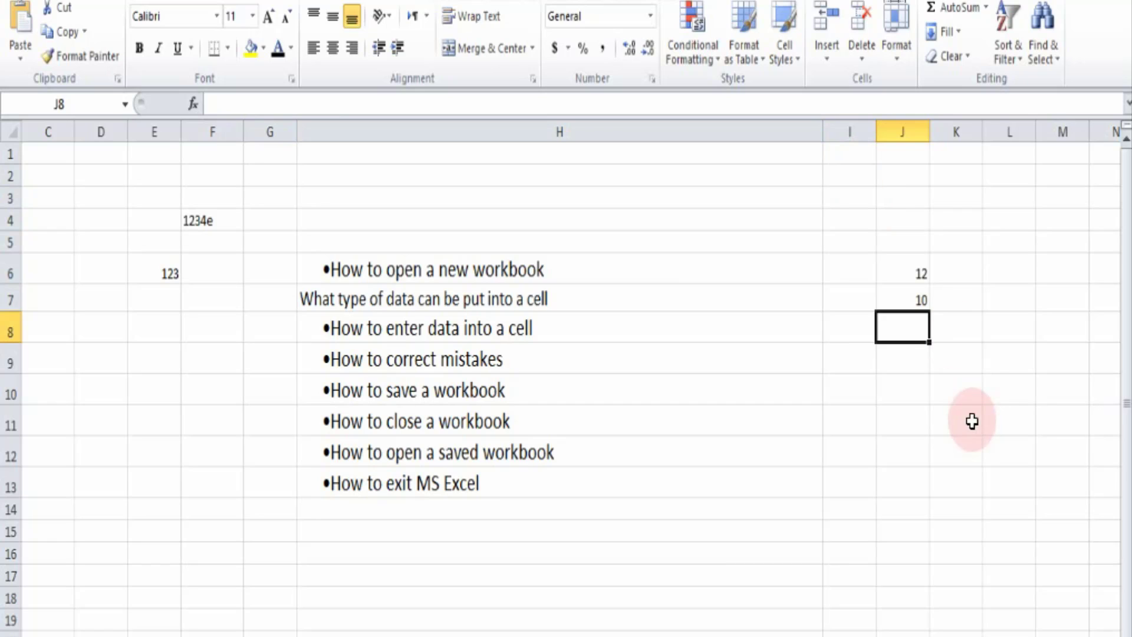
- Add cells J6 and J7 in cell J8 with the formula =J6+J7 and reselect J8 to review the formula
left_click(912, 276)
left_click(904, 296)
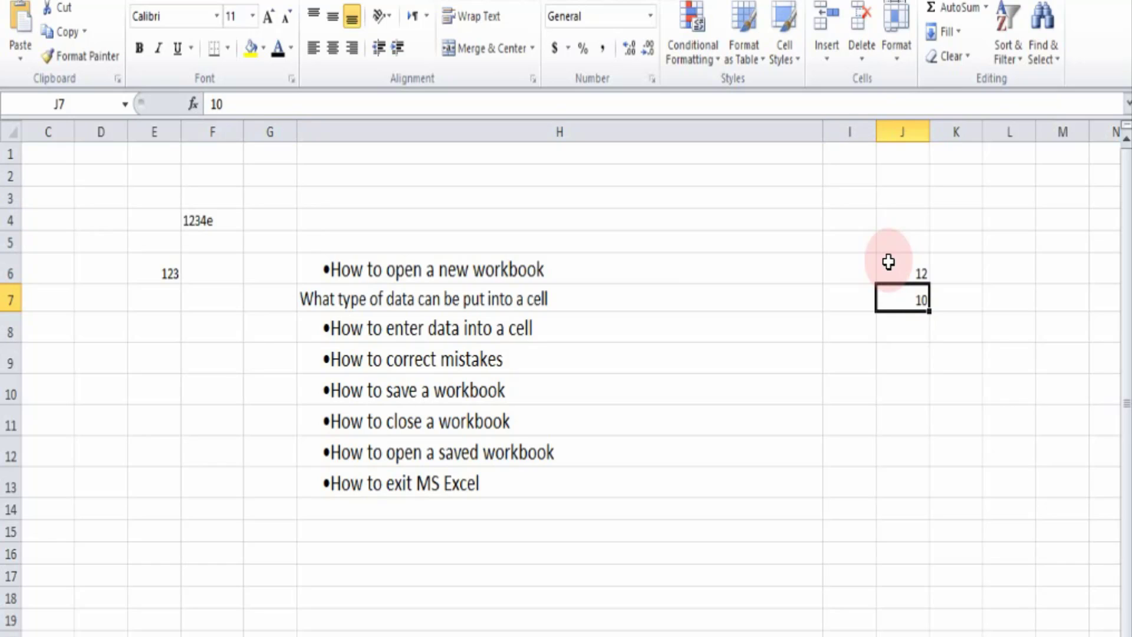
left_click(902, 328)
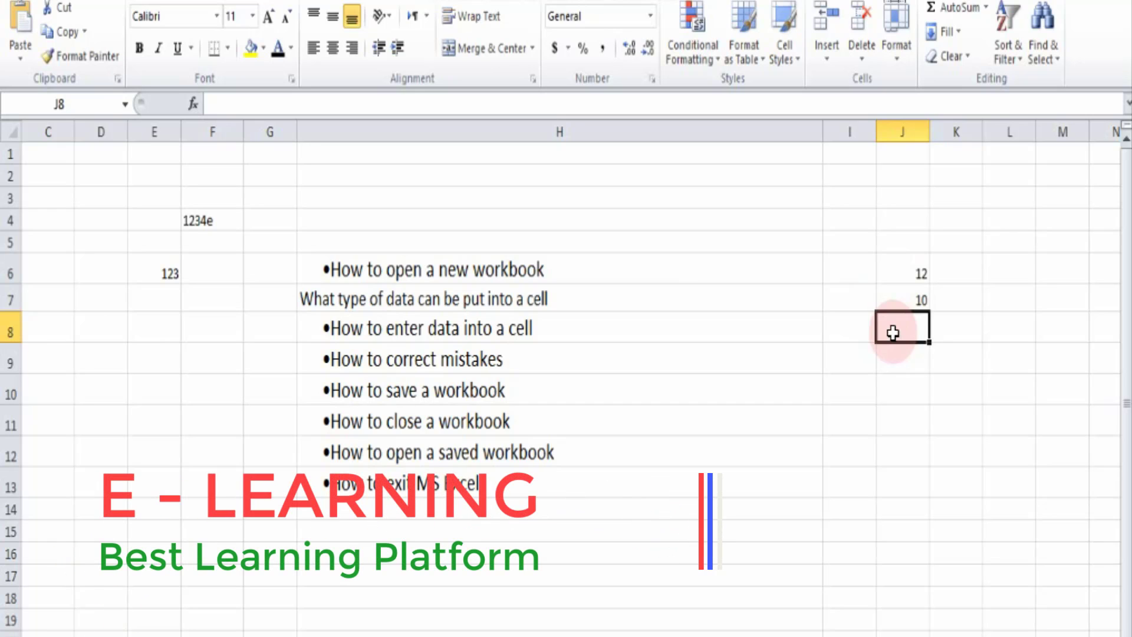
type("=")
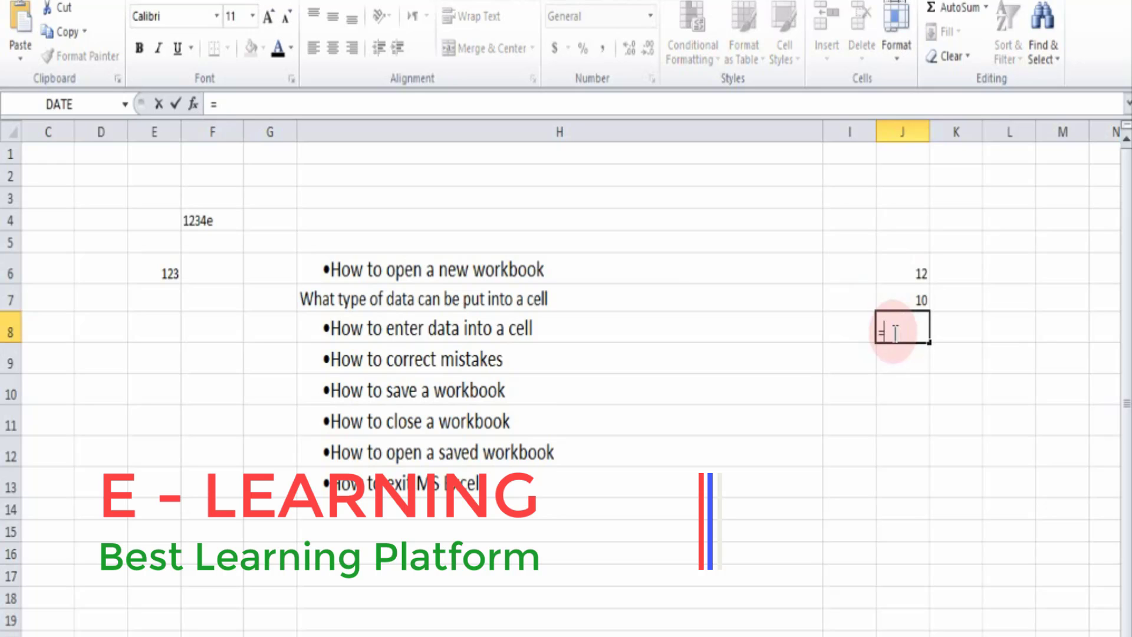
left_click(898, 272)
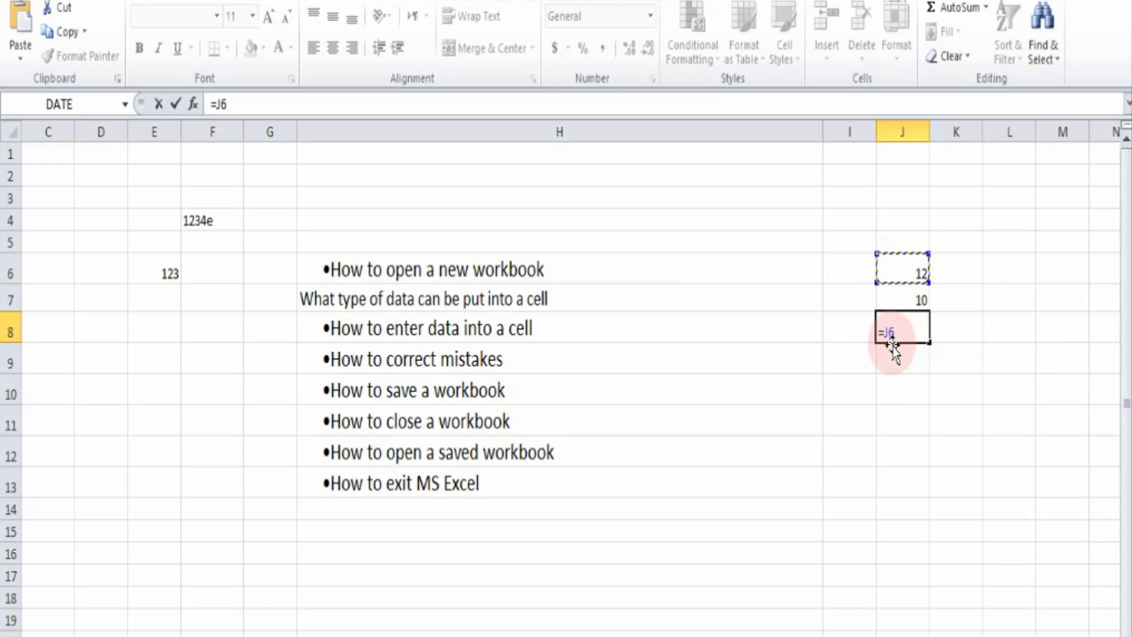
type("+")
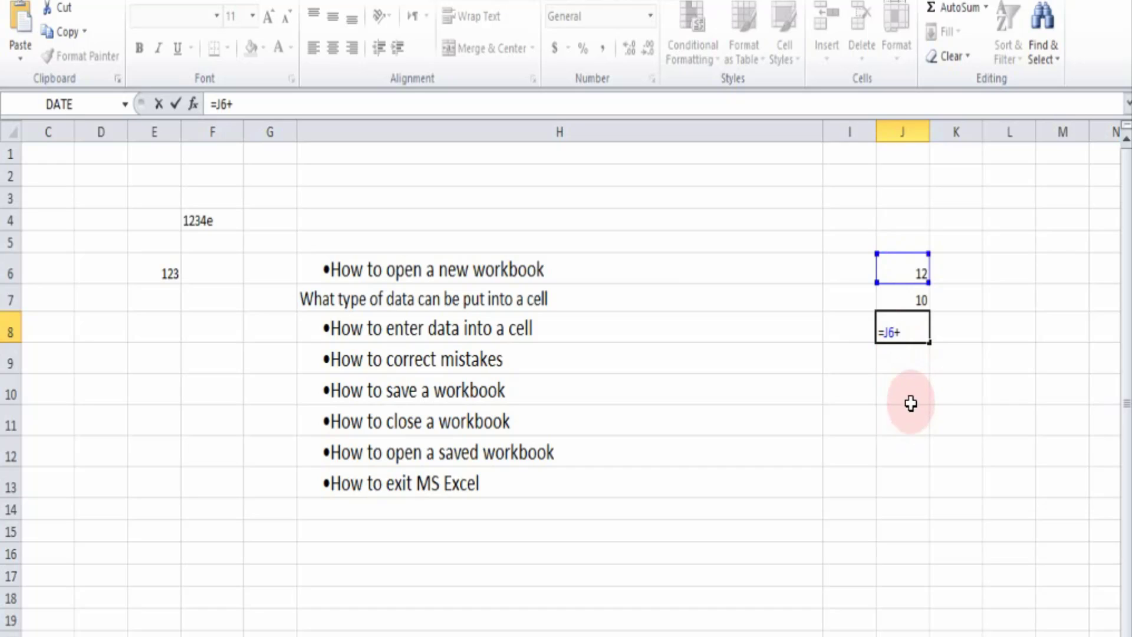
left_click(903, 298)
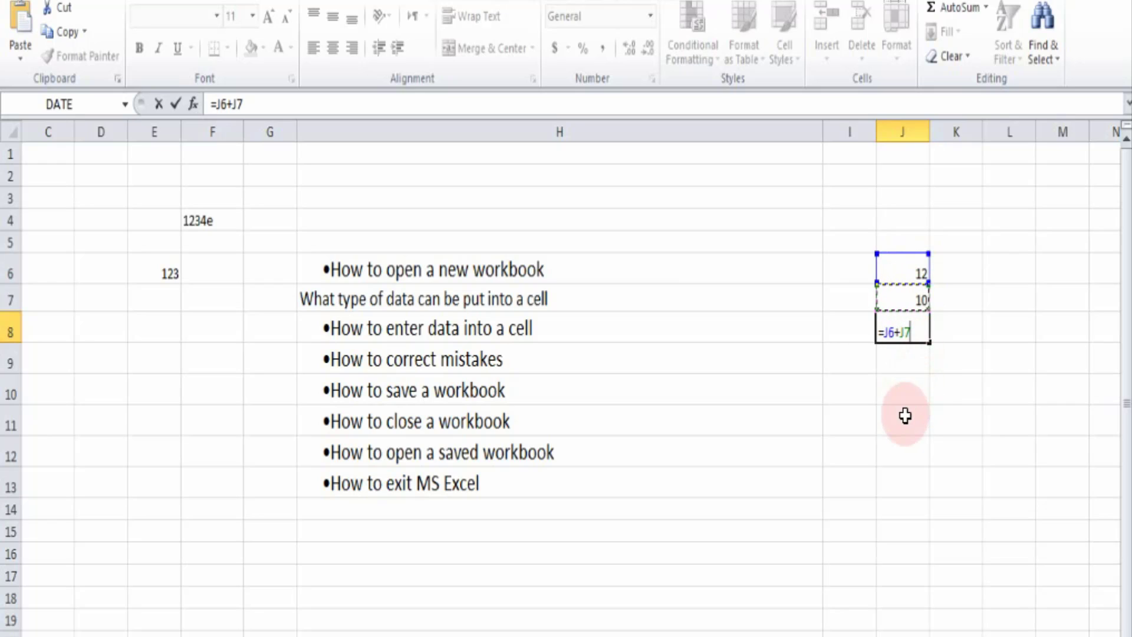
key("Return")
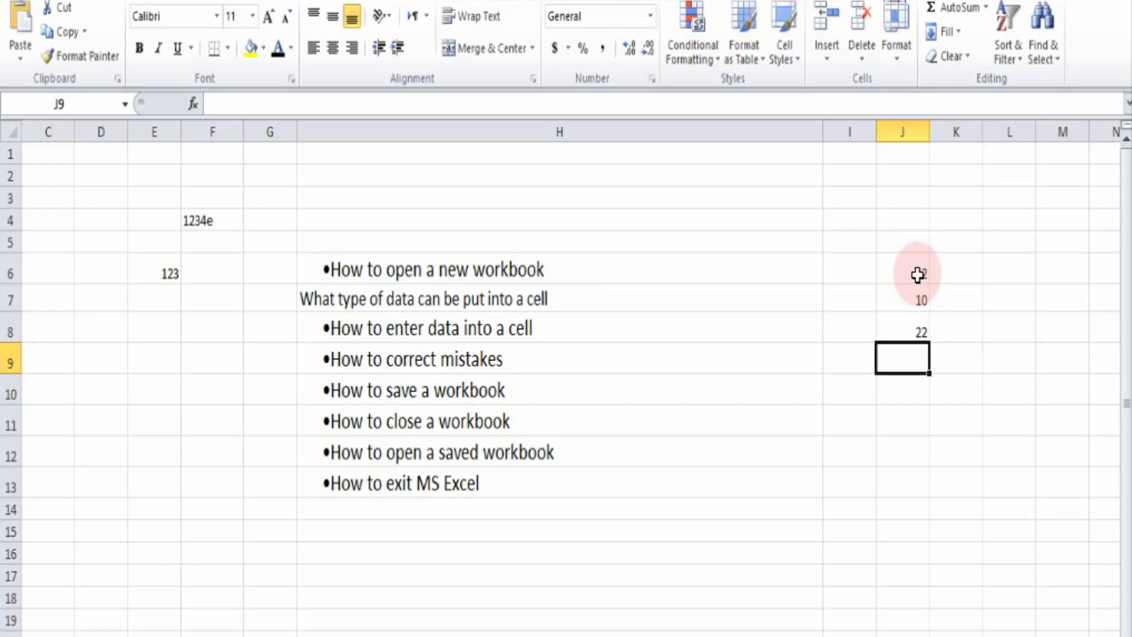
left_click(899, 327)
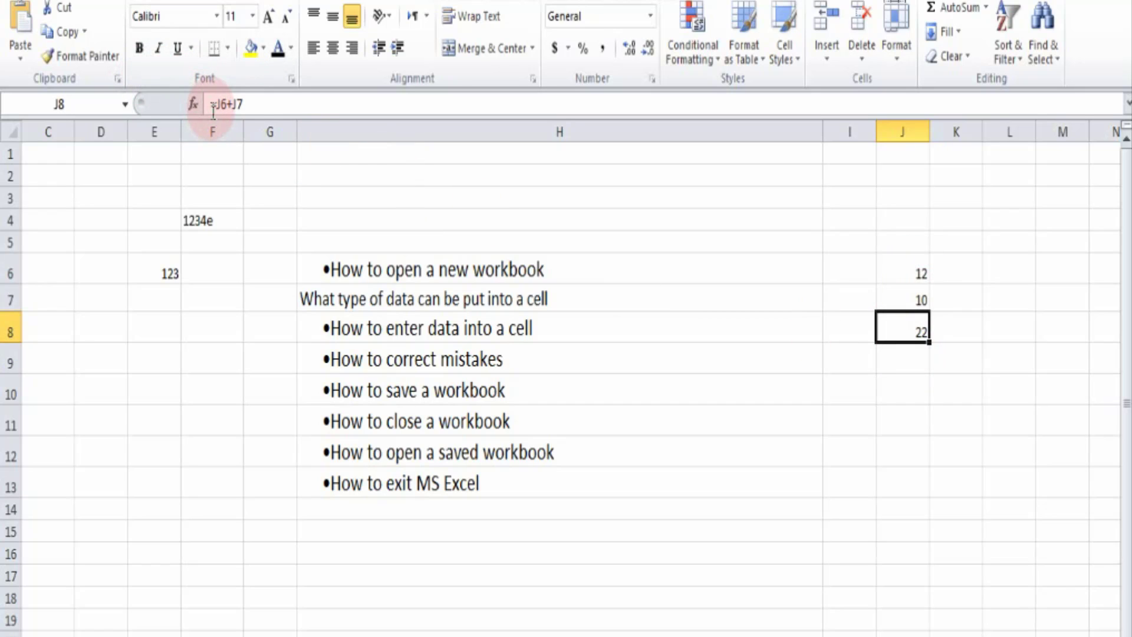
- Clear the two numbers and the sum formula from cells J6 to J8
left_click(915, 270)
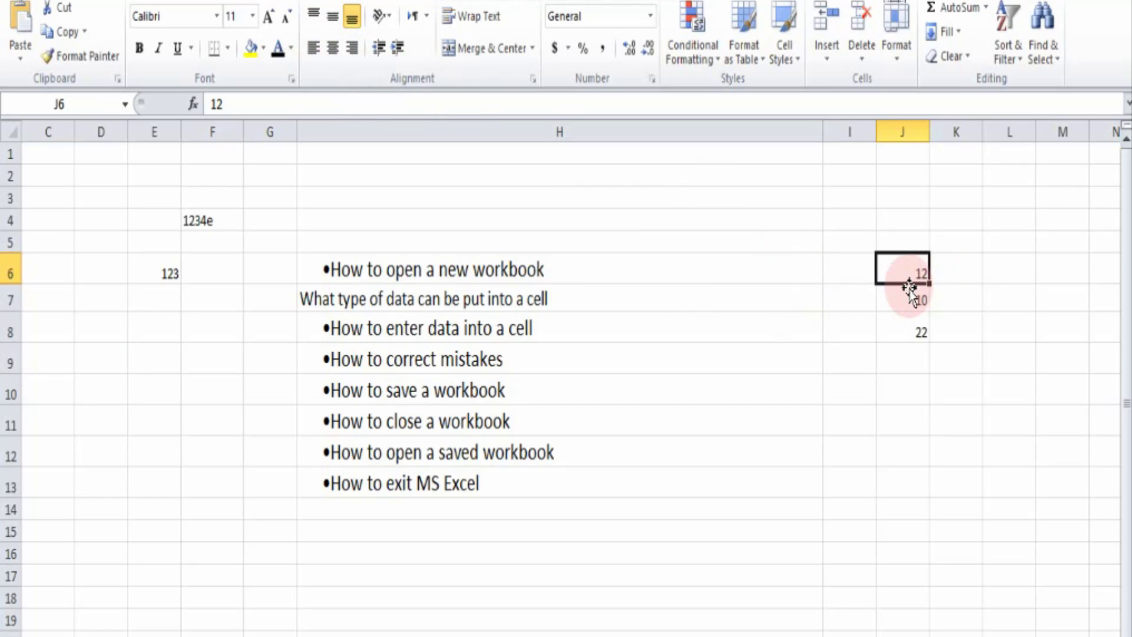
left_click_drag(905, 271, 905, 330)
key("Delete")
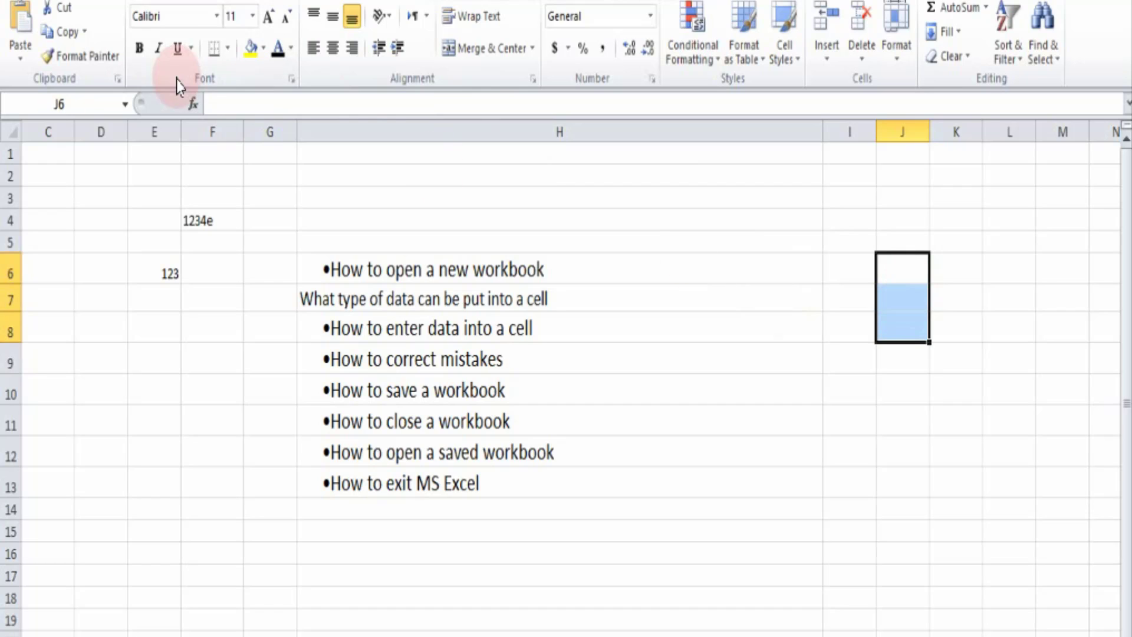
- Select the mistakes topic in H9, enter 123 in cell I6 and erase the digits one by one
left_click(530, 360)
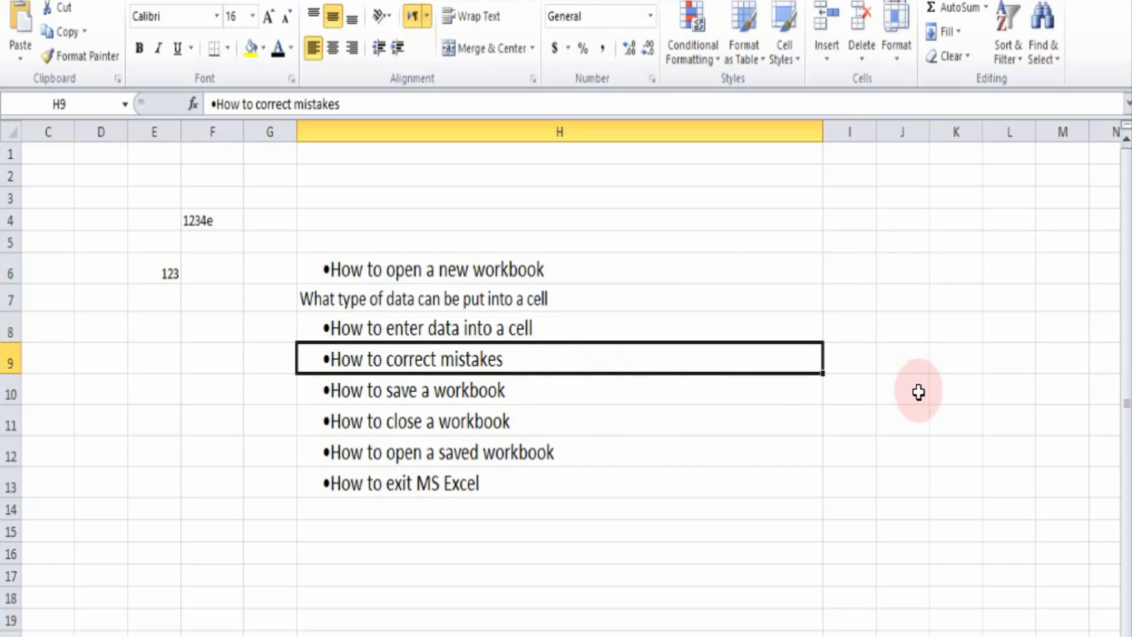
left_click(858, 275)
type("123")
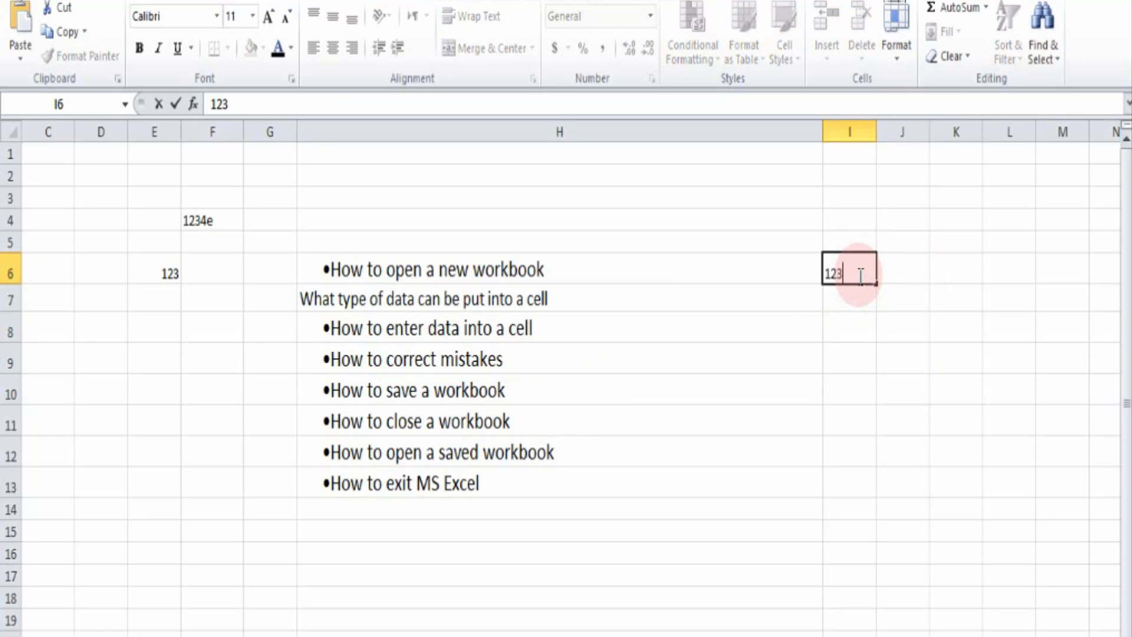
key("BackSpace")
key("BackSpace")
key("BackSpace")
- Enter qwerty in cell I8, confirm it, and delete the cell's content again
left_click(846, 334)
type("qwerty")
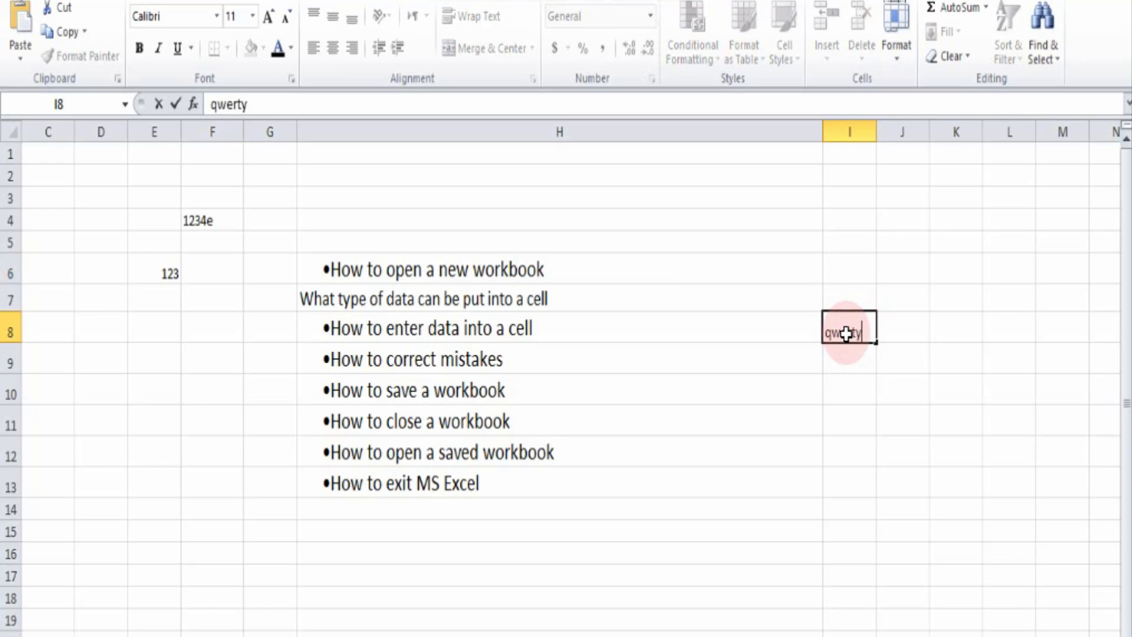
key("Return")
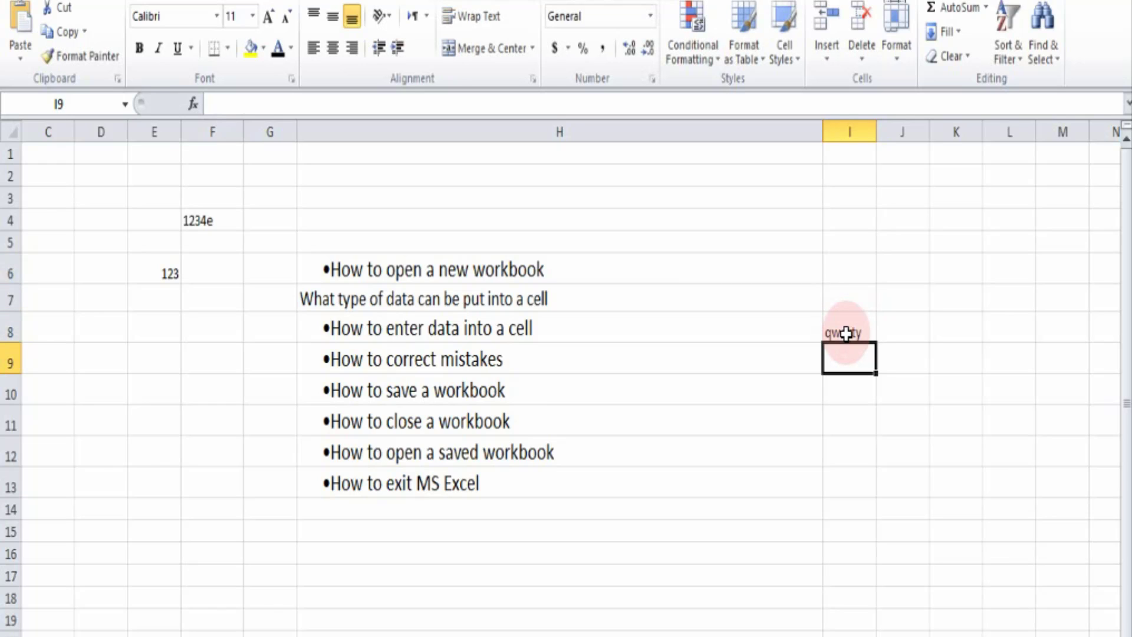
left_click(846, 334)
key("Delete")
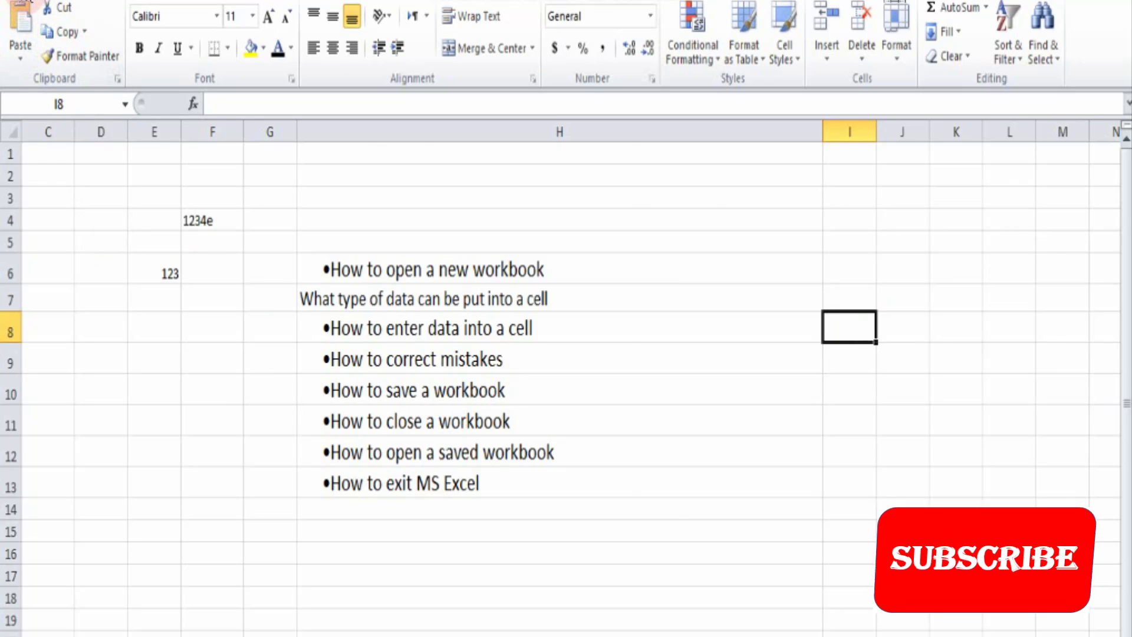
- Save the current workbook Second under its existing name
left_click(27, 3)
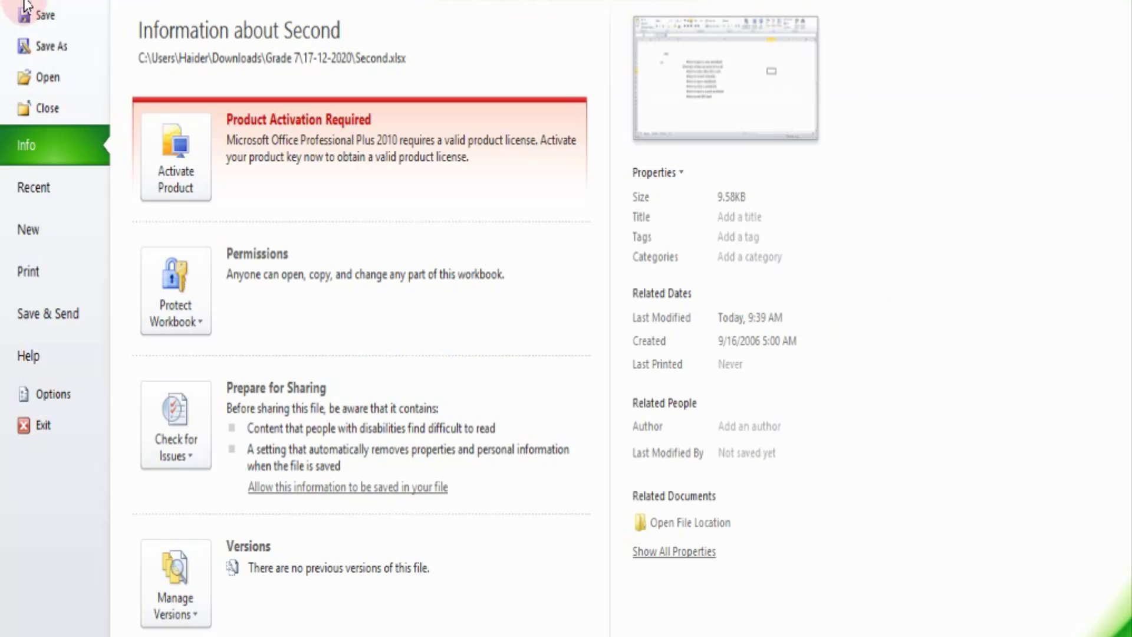
left_click(26, 16)
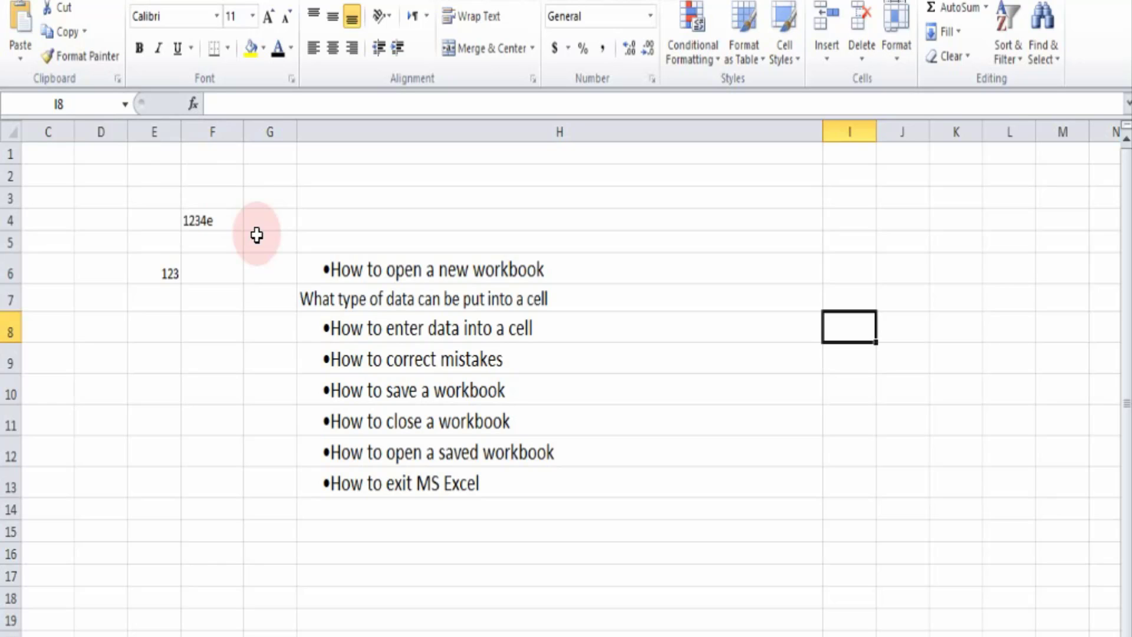
- Switch to the blank workbook and save it as an Excel Workbook named Testing in the folder containing Second
left_click(636, 636)
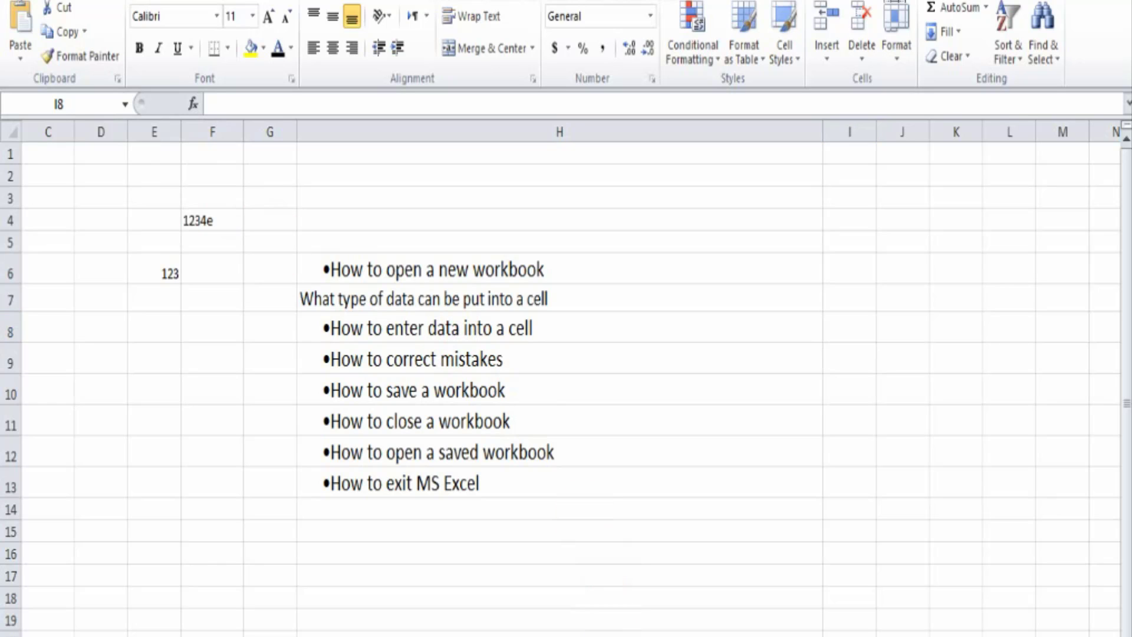
left_click(725, 625)
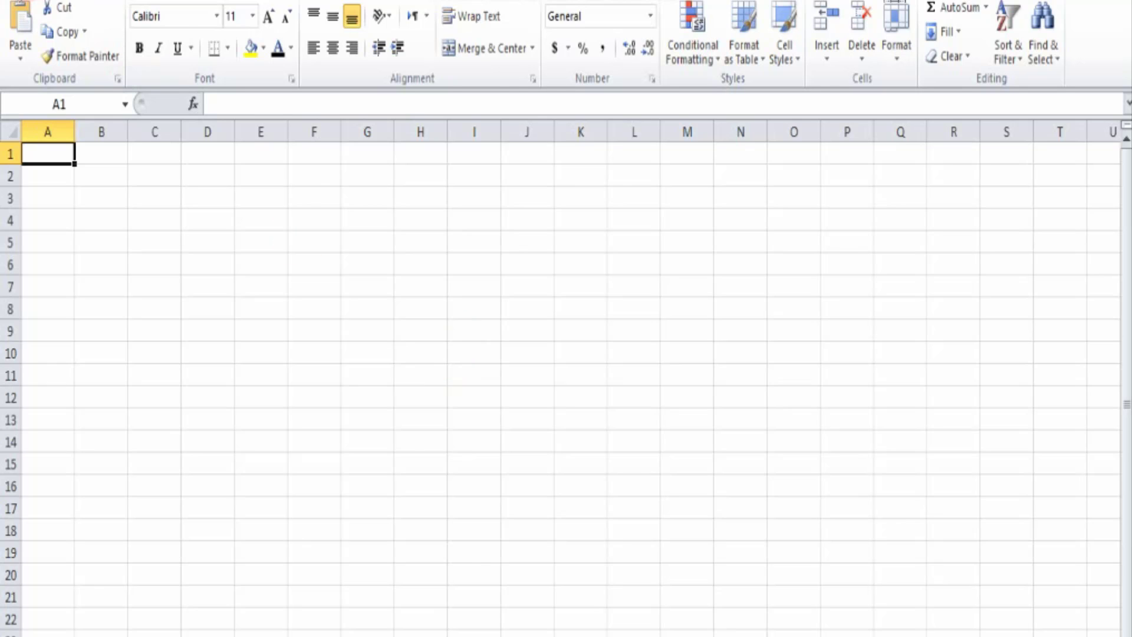
left_click(24, 5)
left_click(29, 15)
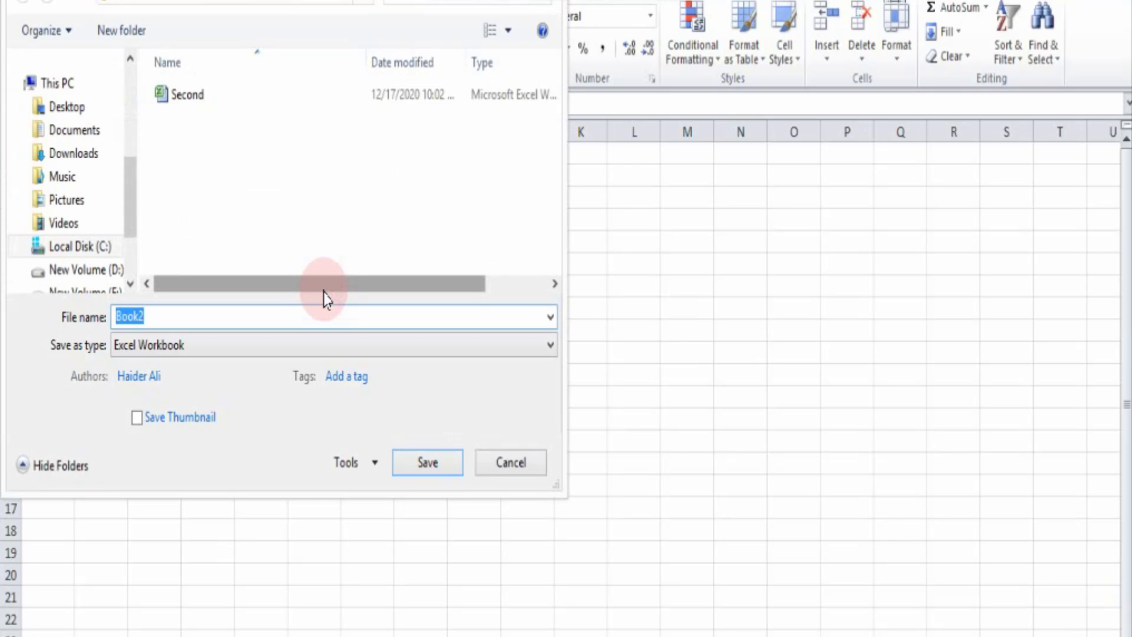
type("Testing")
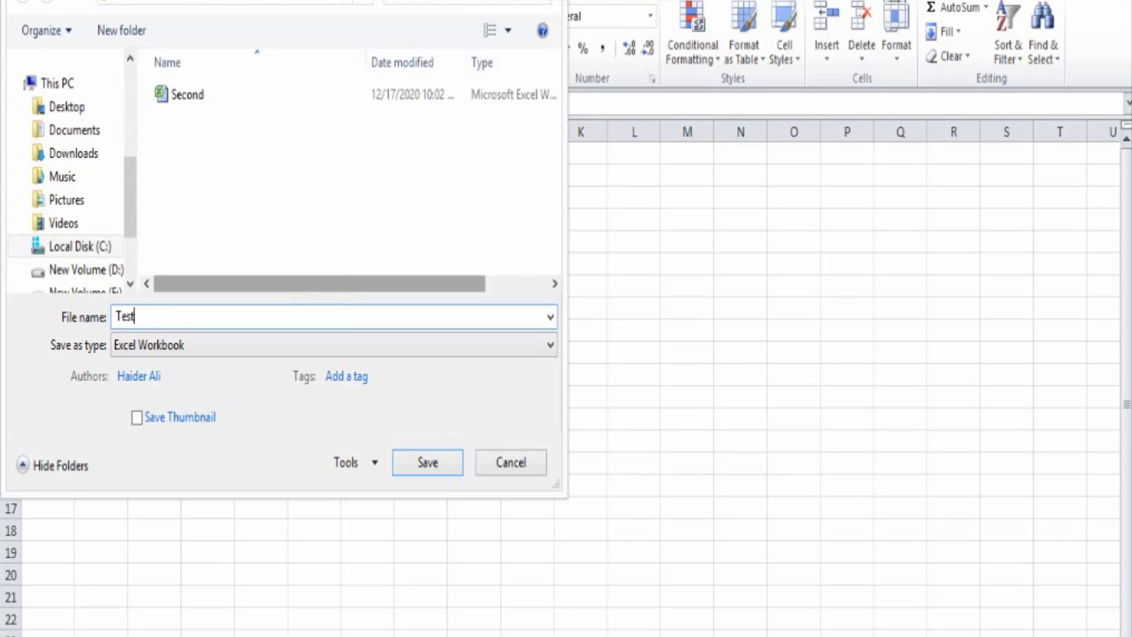
left_click(434, 463)
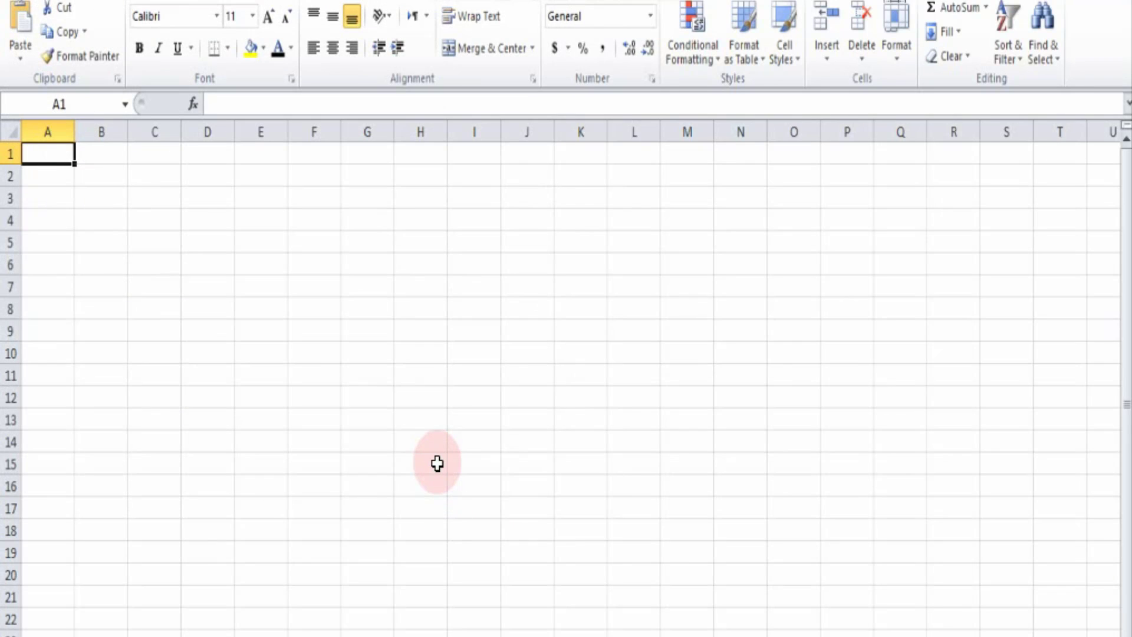
- Return to the workbook Second, select the save topic in H10 and look up the Close command without running it
left_click(593, 636)
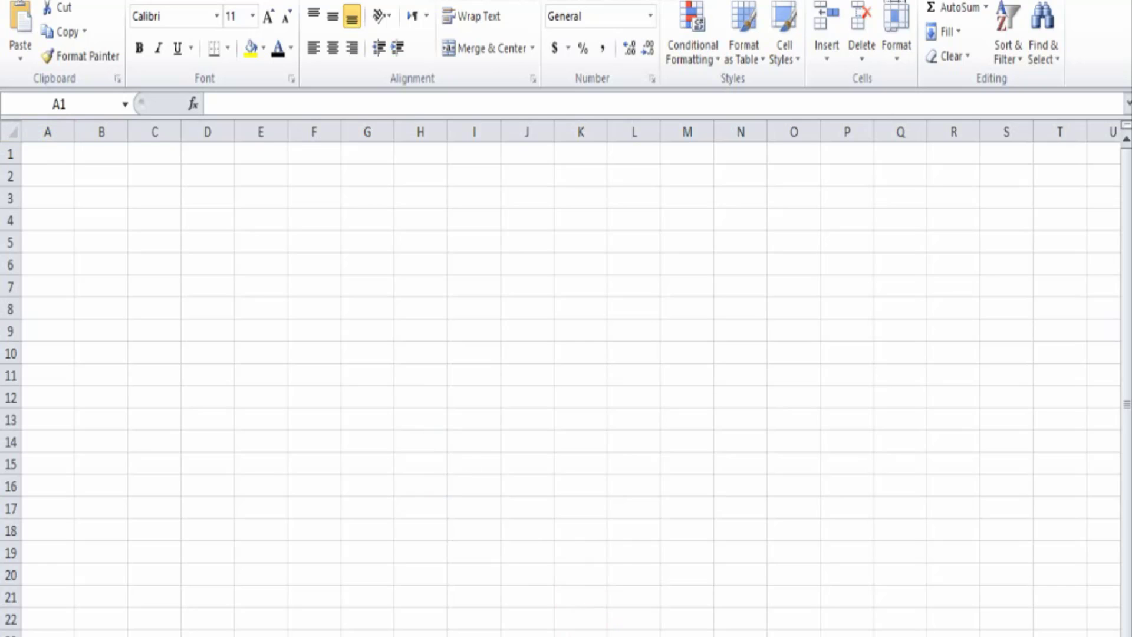
left_click(542, 613)
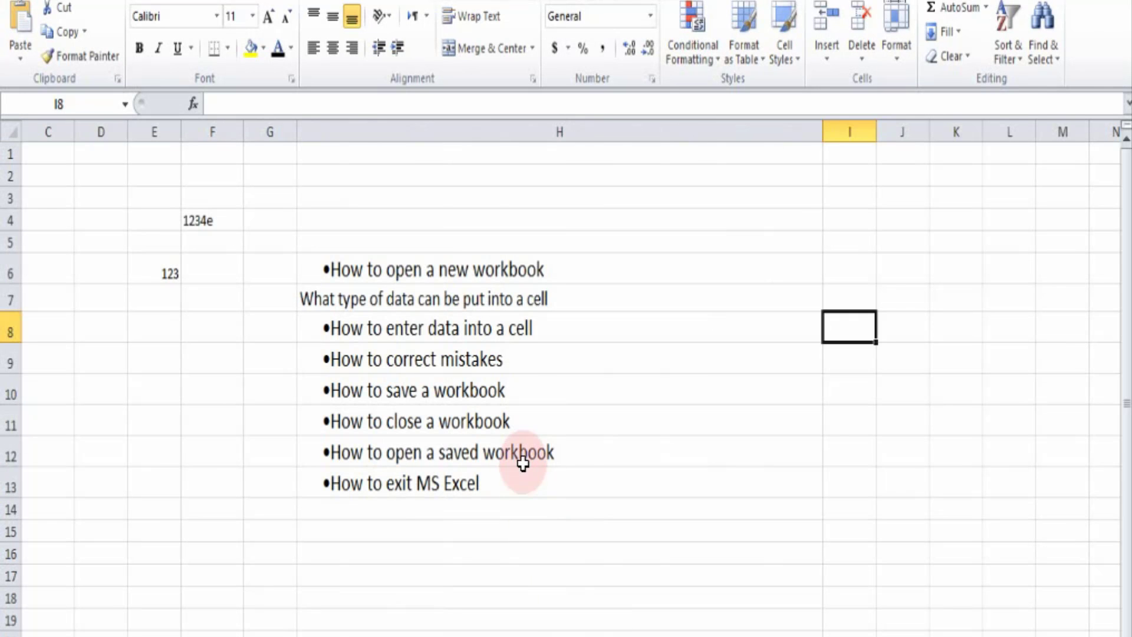
left_click(502, 384)
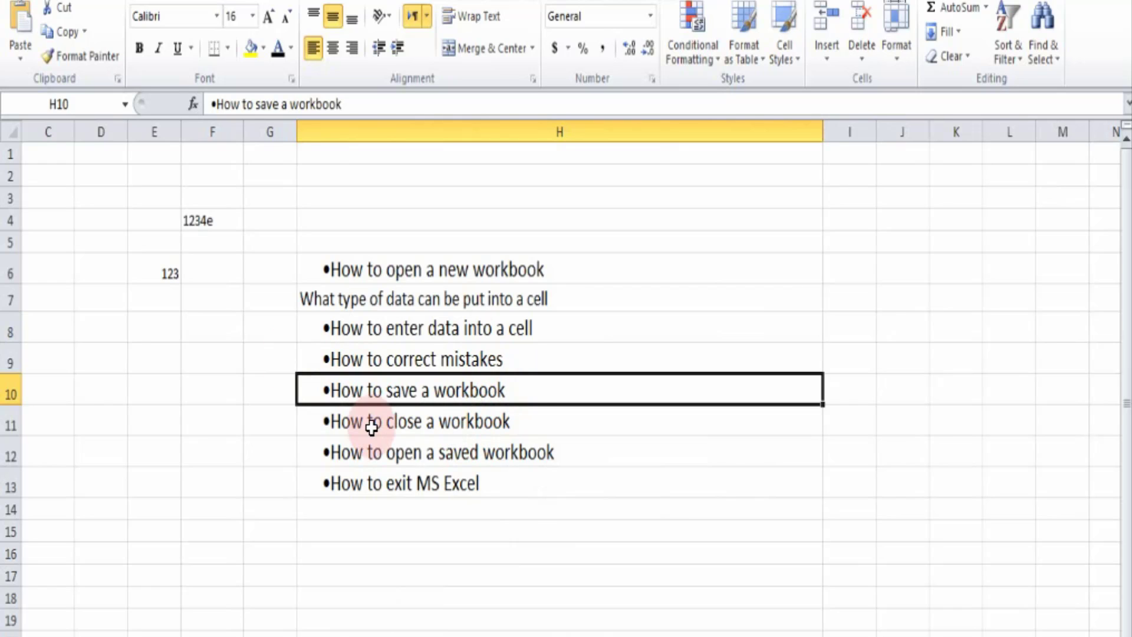
left_click(22, 2)
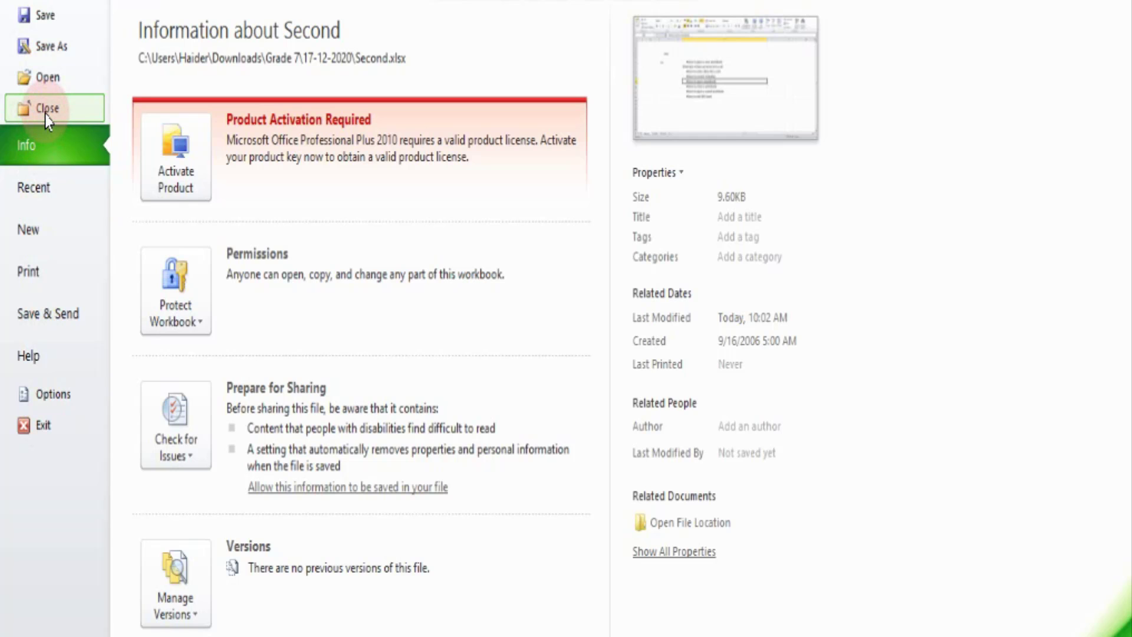
left_click(23, 3)
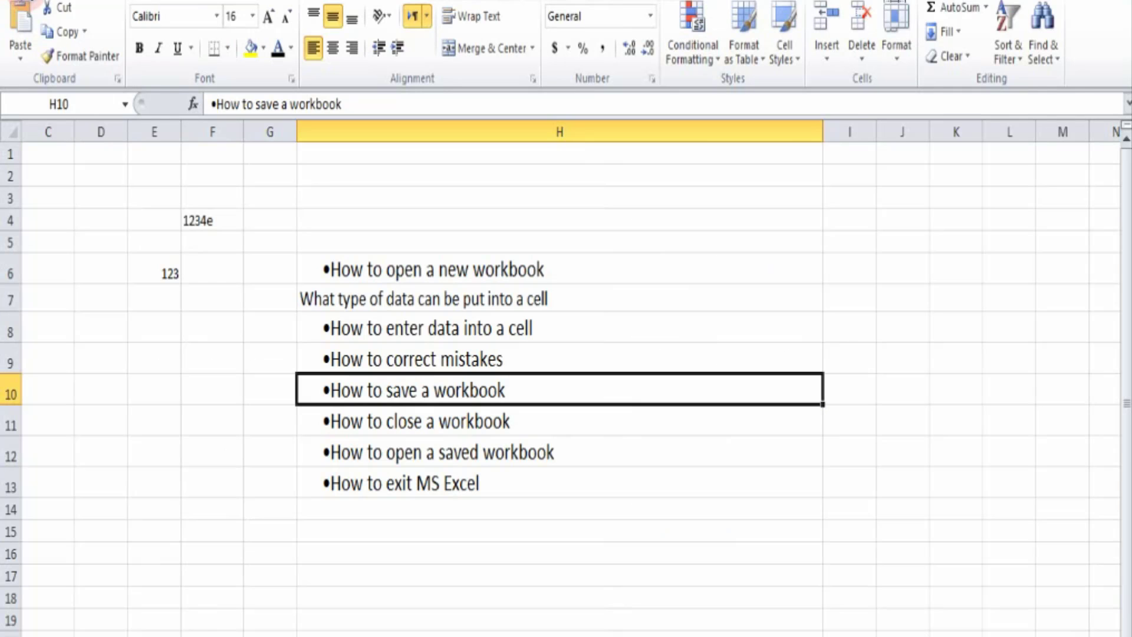
- Select the saved-workbook topic in H12, view the files offered for opening and cancel without opening any
left_click(402, 454)
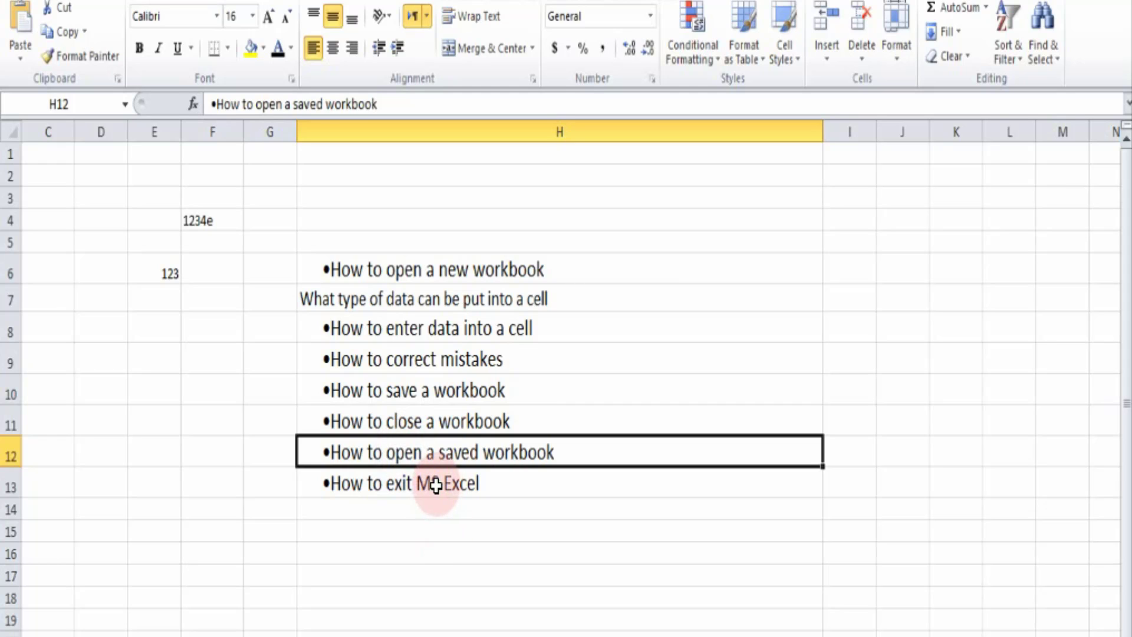
left_click(22, 2)
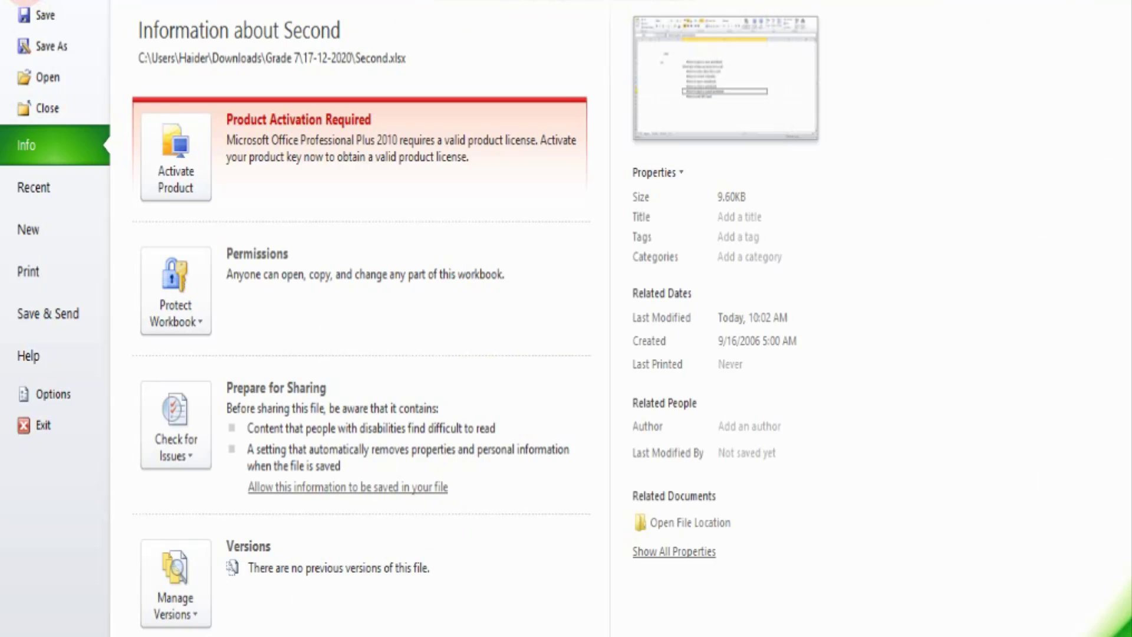
left_click(50, 82)
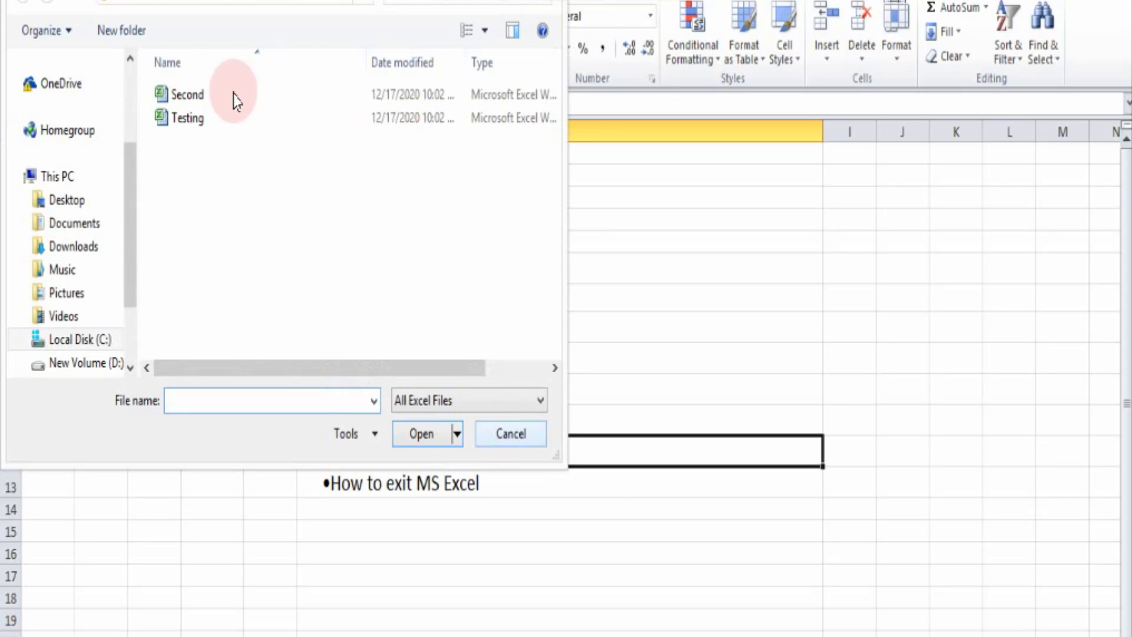
left_click(523, 445)
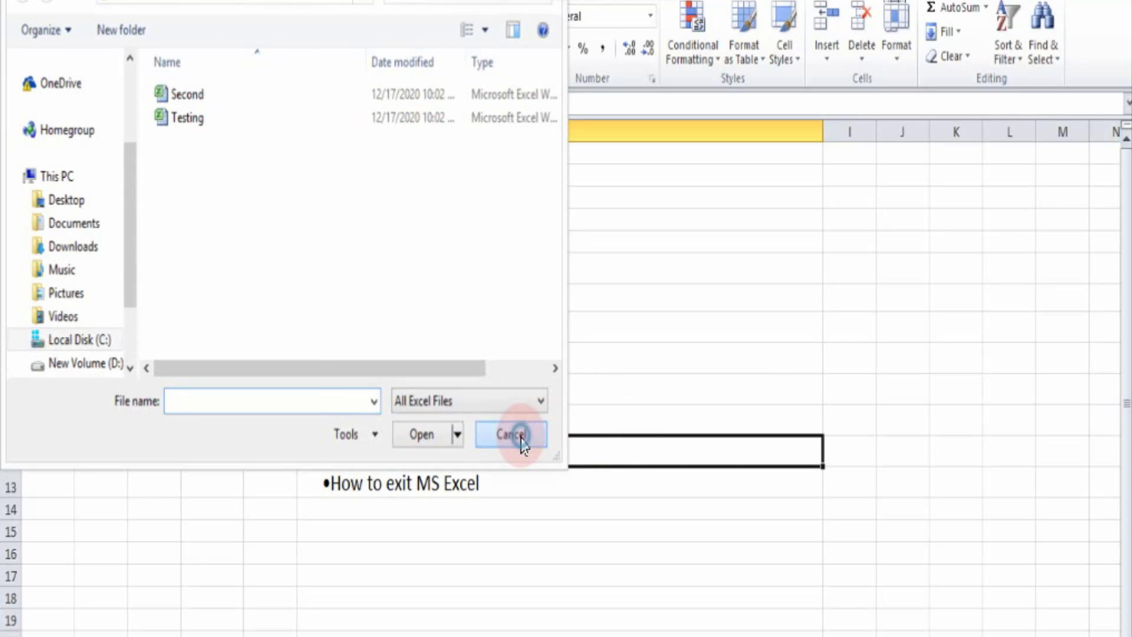
- Select the exit topic in H13, look up the Exit command without running it, and select empty cell J10
left_click(444, 475)
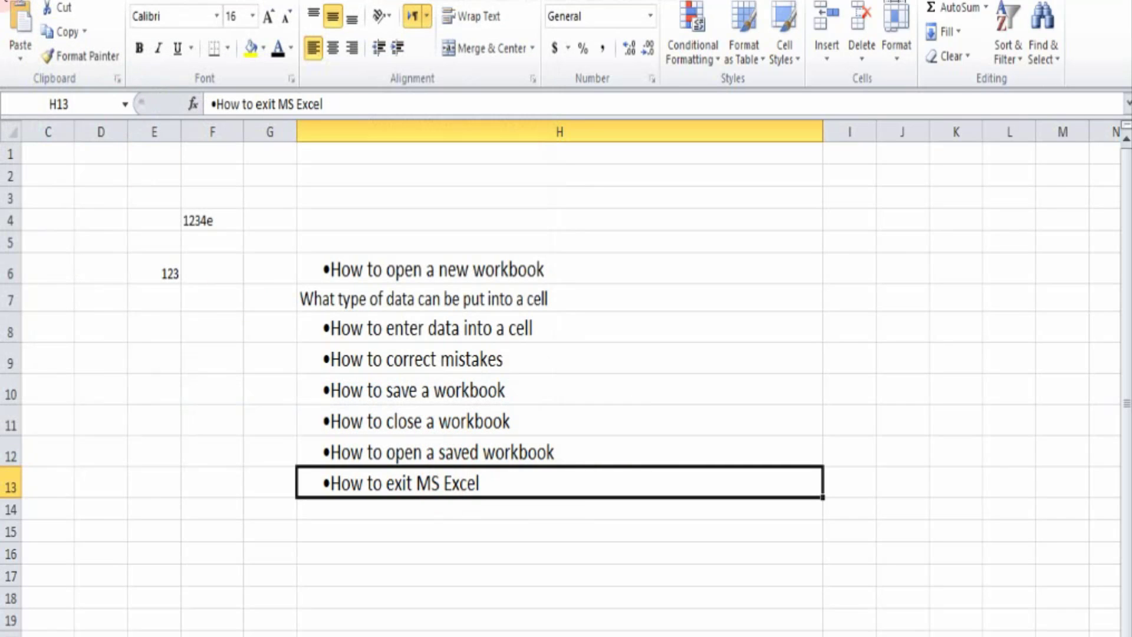
key("alt+f")
left_click(39, 426)
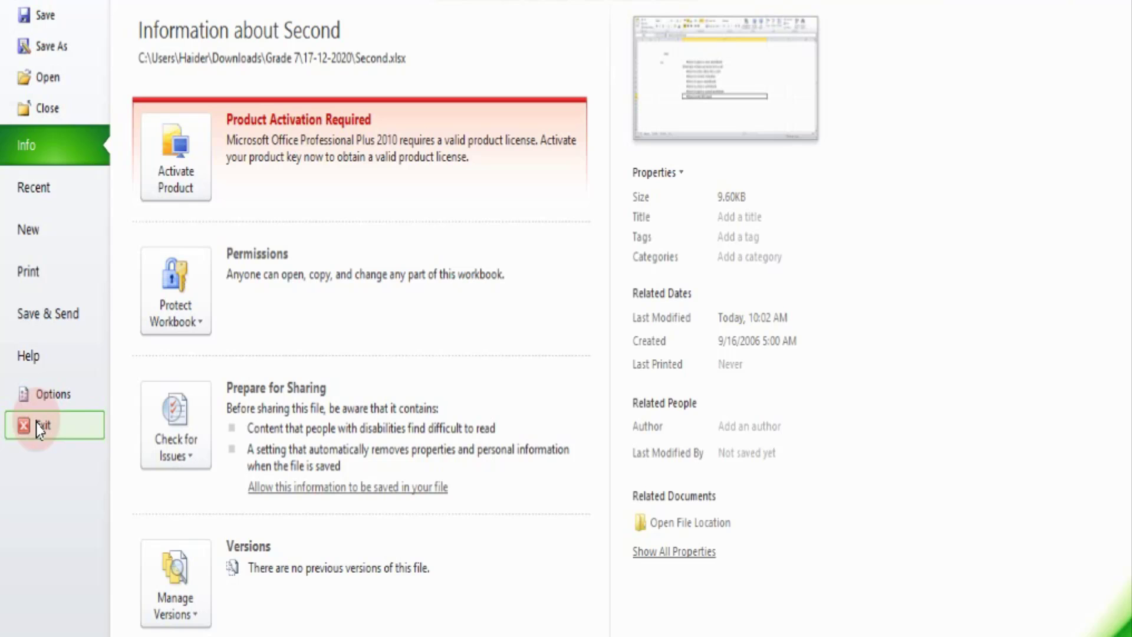
left_click(24, 4)
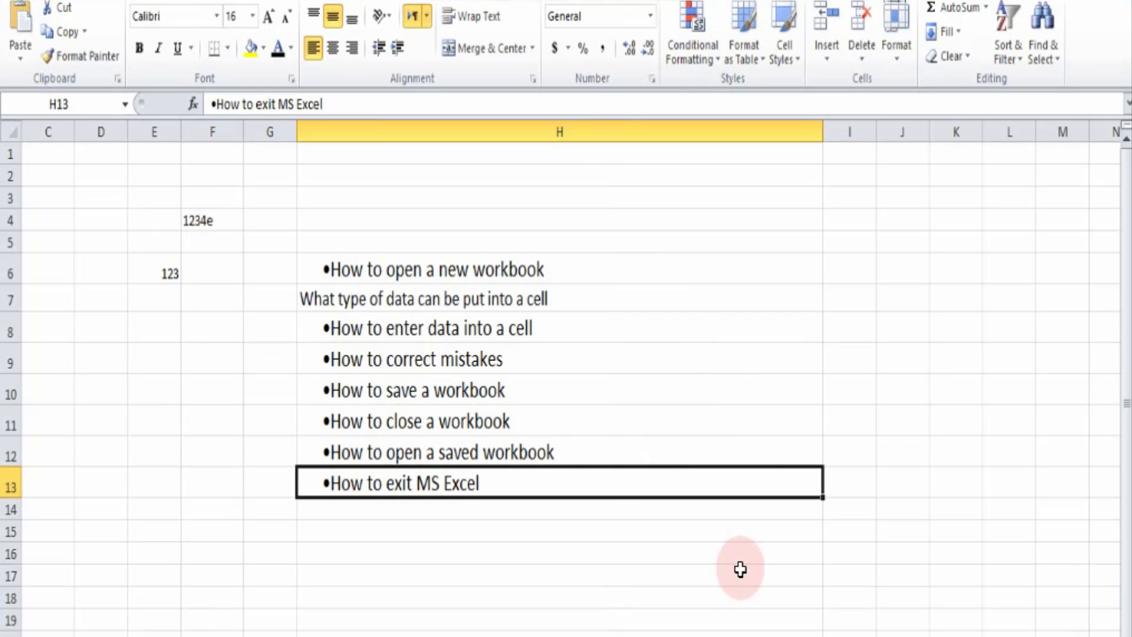
left_click(896, 379)
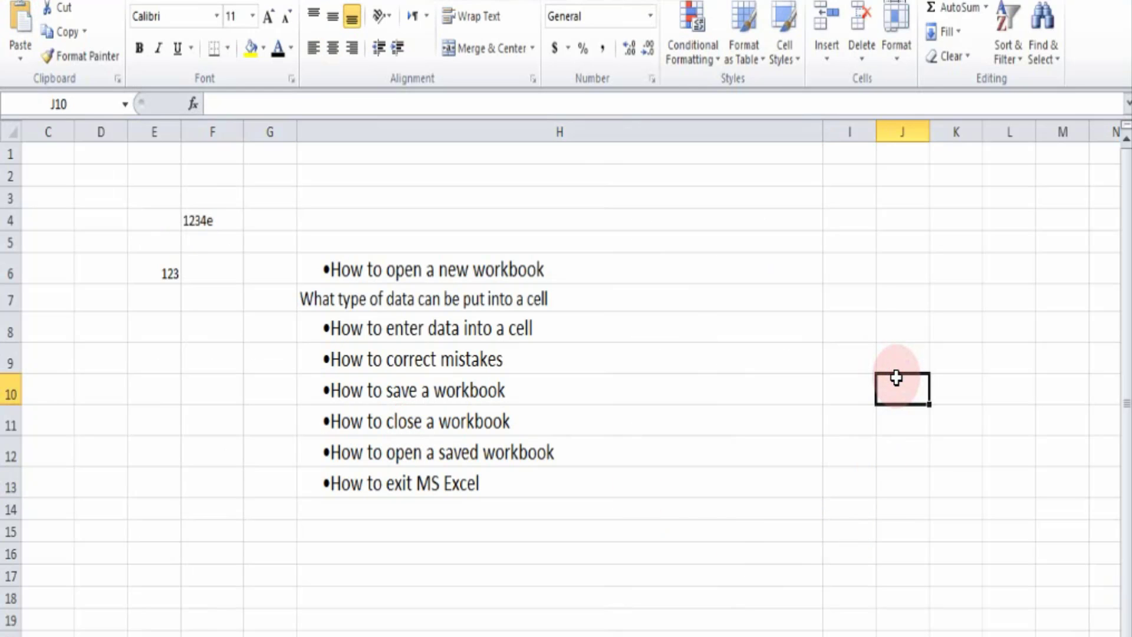